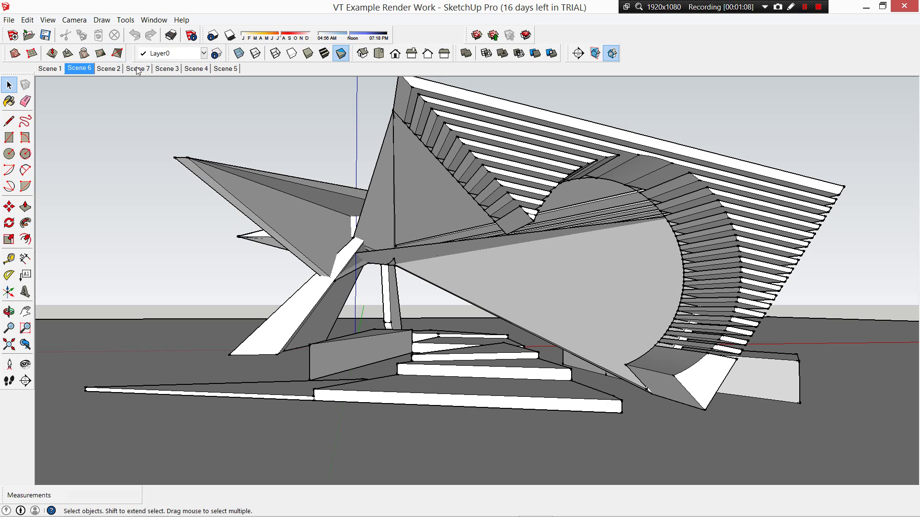
click(308, 53)
click(292, 54)
click(275, 53)
click(324, 54)
click(340, 54)
click(232, 37)
click(234, 38)
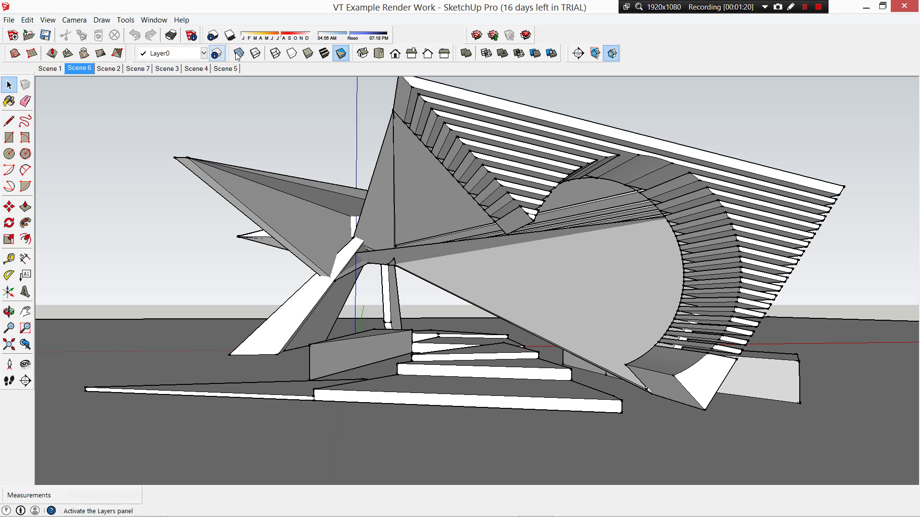
click(129, 22)
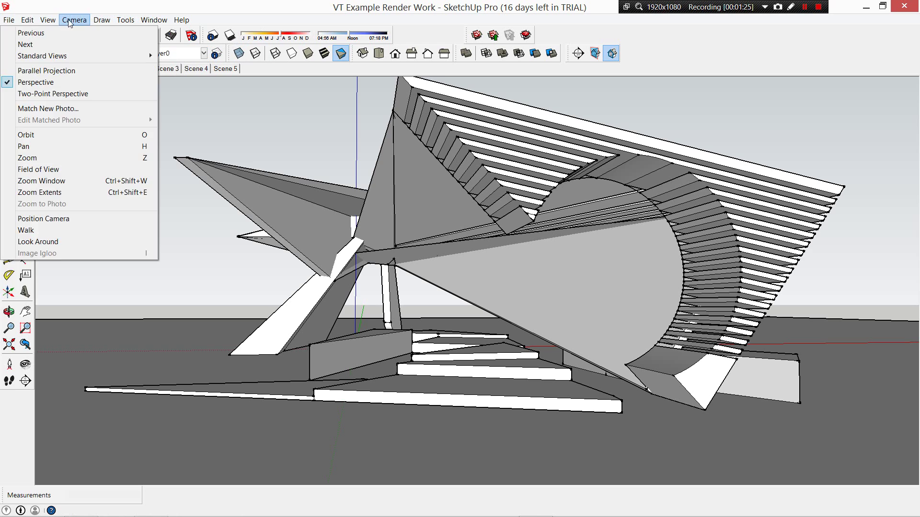
key(Escape)
click(143, 20)
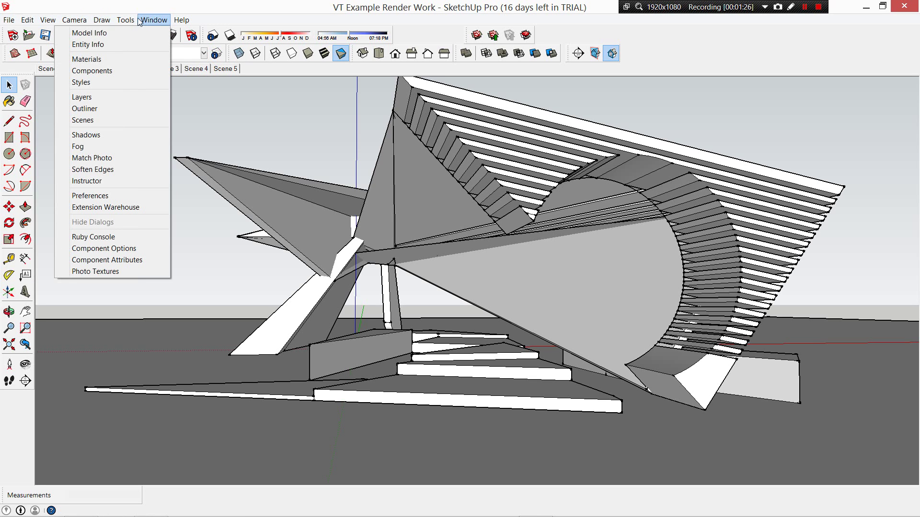
mouse_move(126, 21)
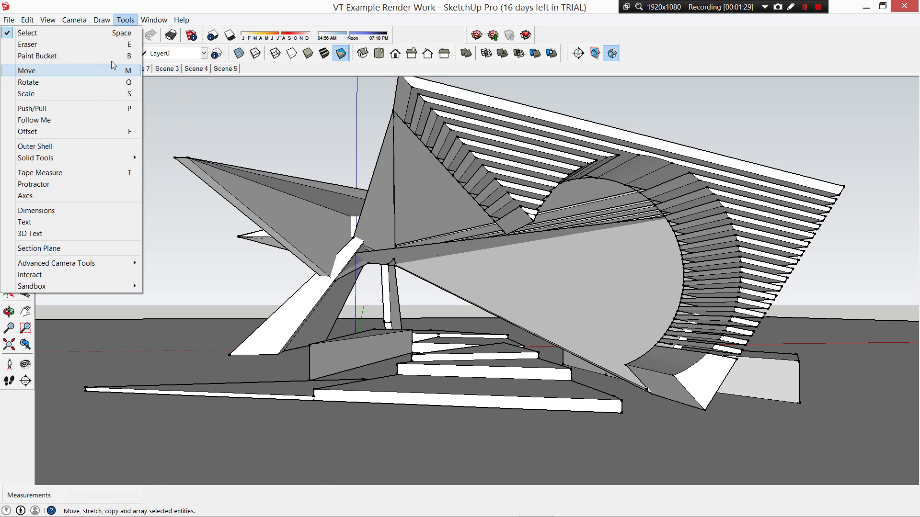
key(Escape)
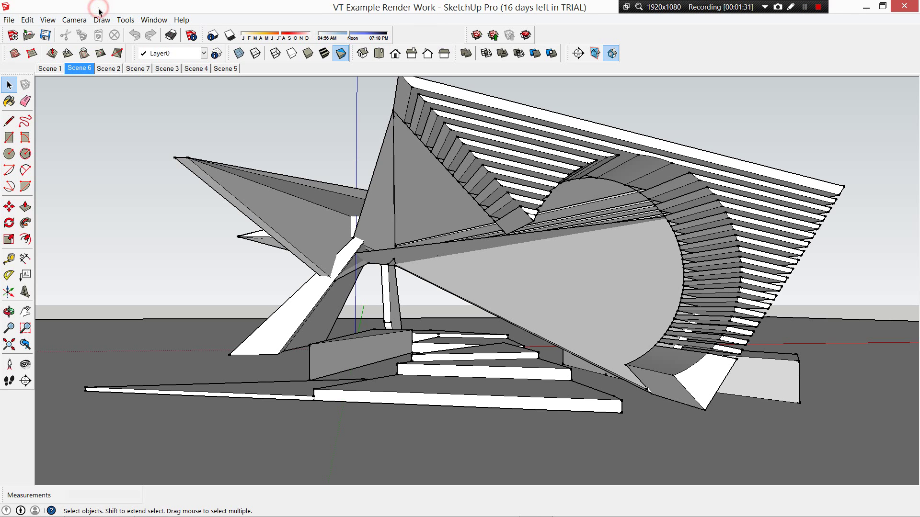
- Toggle the Styles toolbar off and back on in the toolbar list, keeping the Shadows toolbar enabled
click(56, 20)
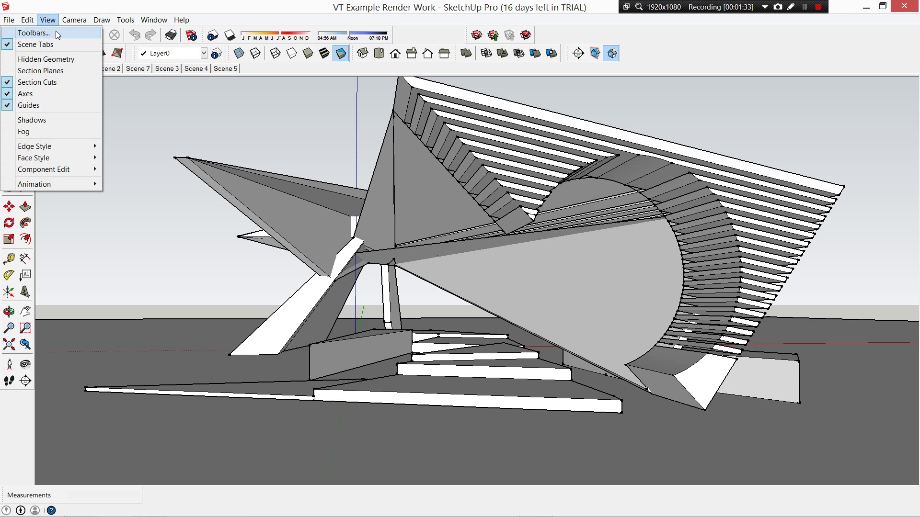
click(53, 34)
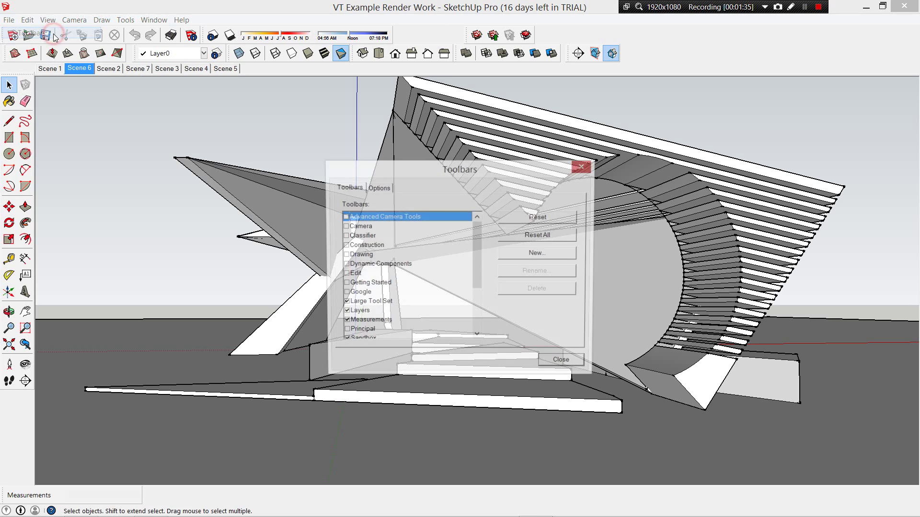
scroll(482, 254, down, 3)
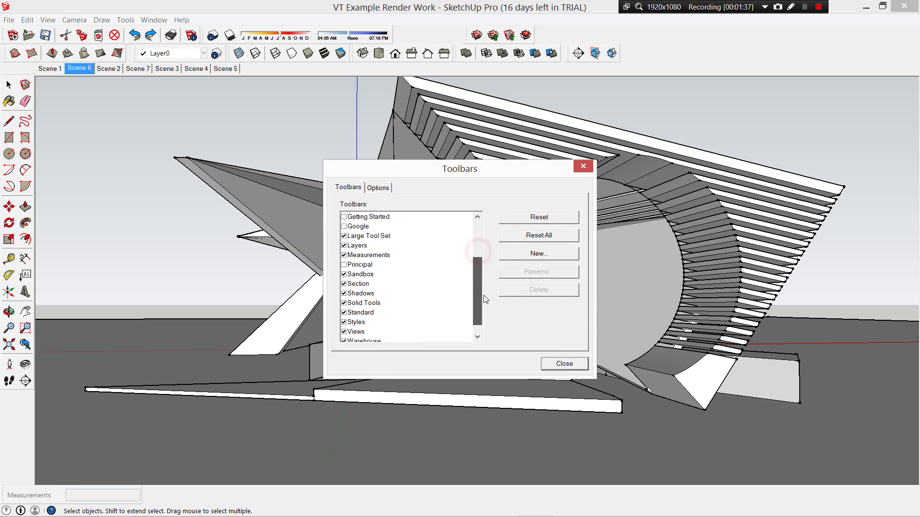
click(348, 314)
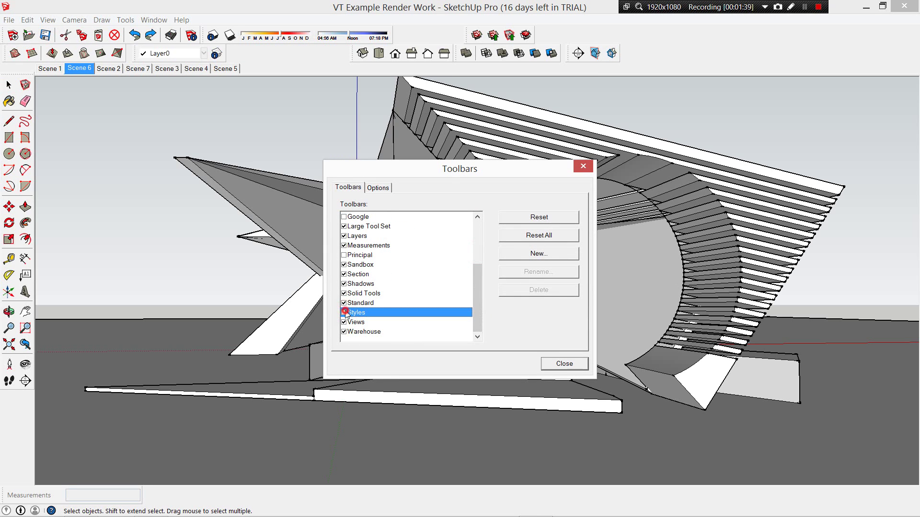
click(344, 312)
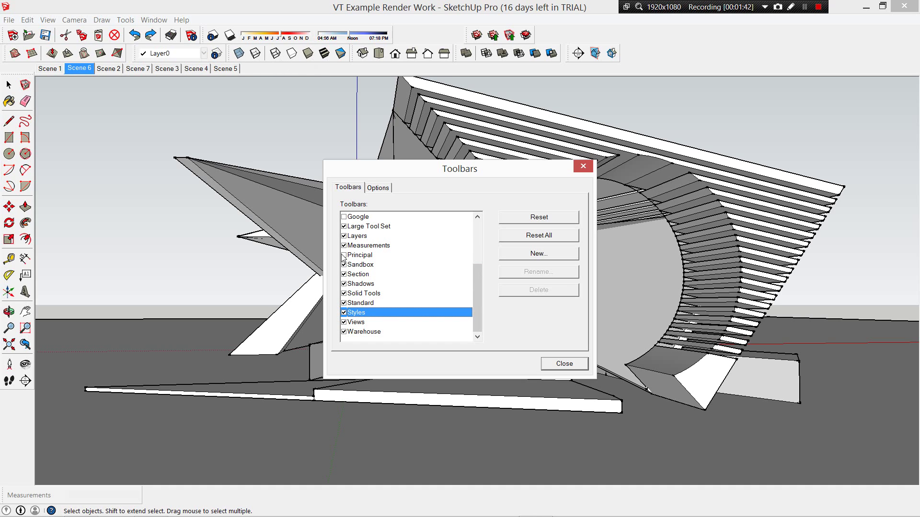
click(344, 313)
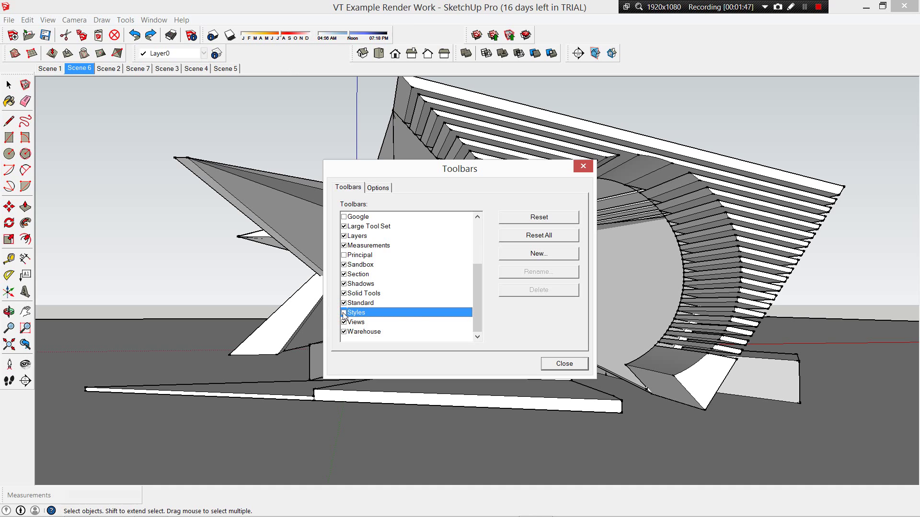
click(344, 313)
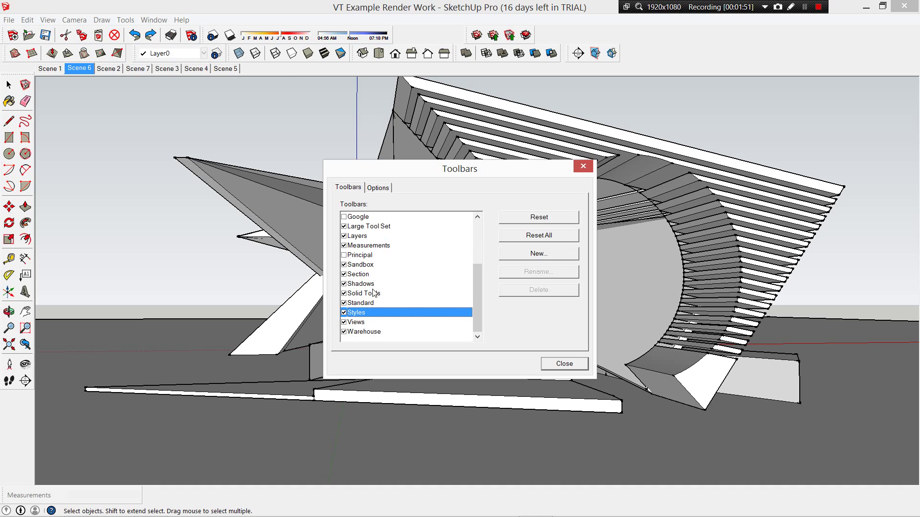
click(344, 284)
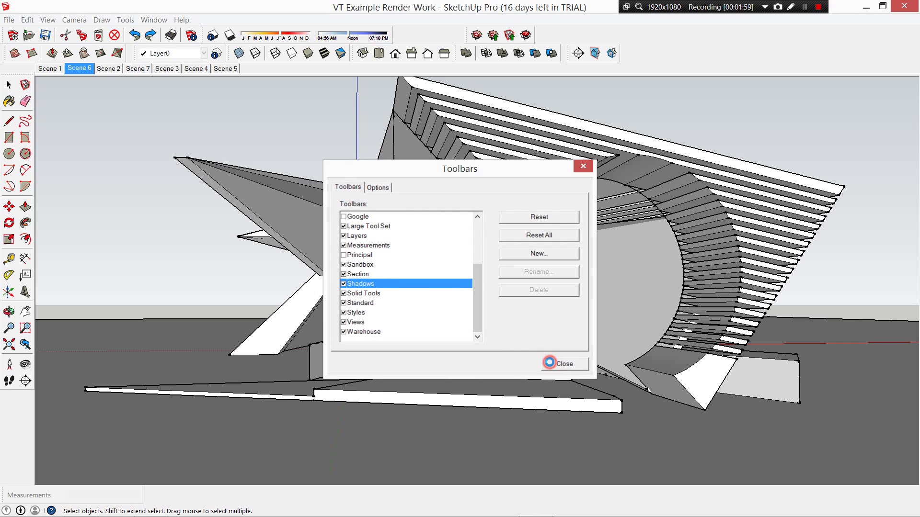
click(564, 363)
- Show the Scenes manager and park it clear of the middle of the model view
click(154, 20)
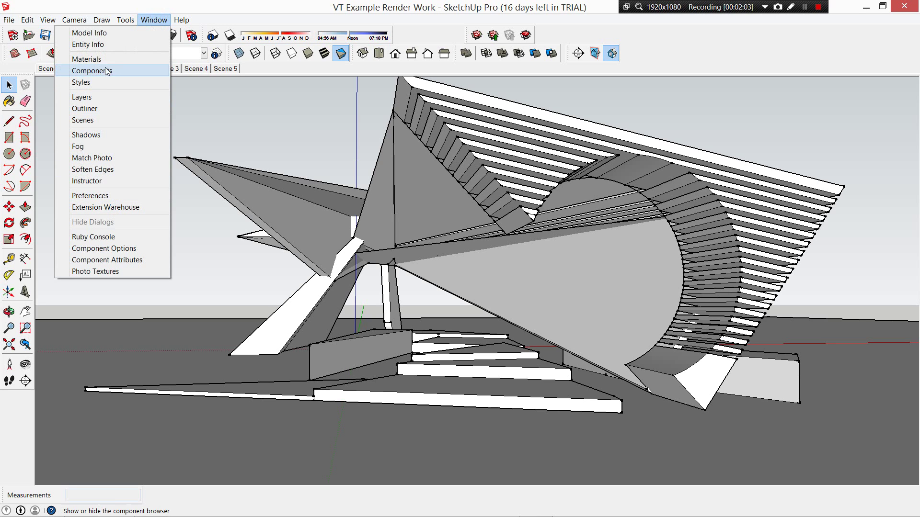
click(105, 119)
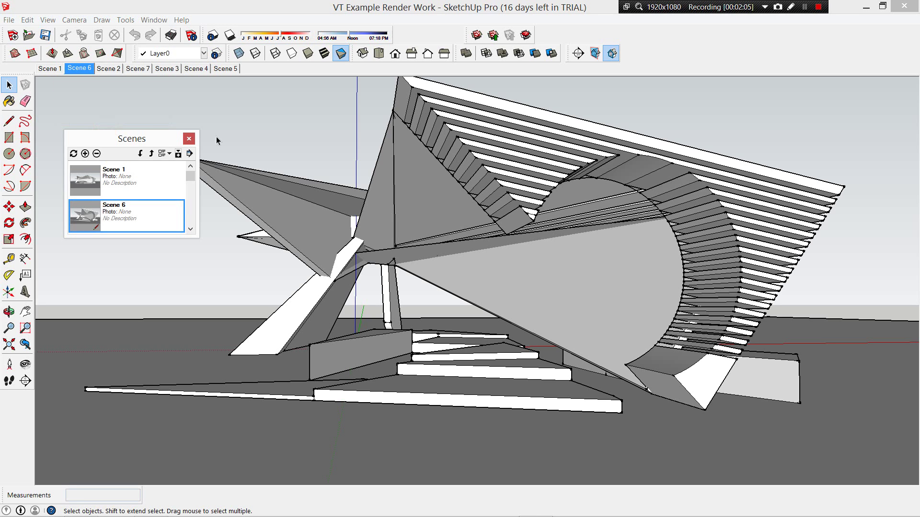
drag(163, 141, 846, 98)
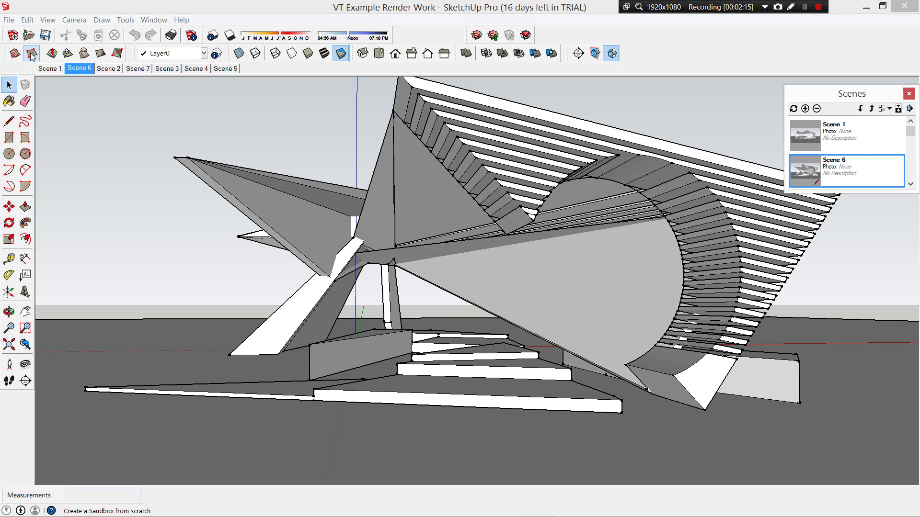
- Review the saved views by visiting Scenes 1, 6, 2, 7, 3, 4 and 5, and return to Scene 6
click(56, 70)
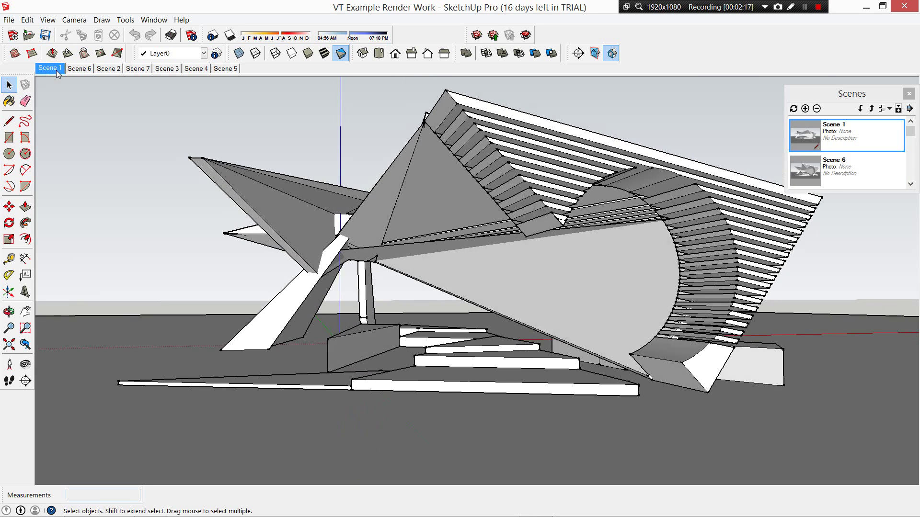
click(77, 70)
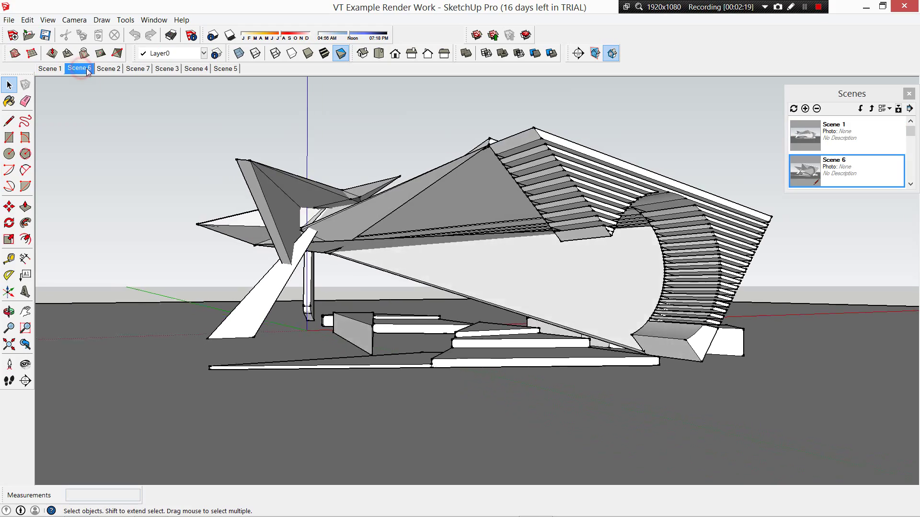
click(110, 70)
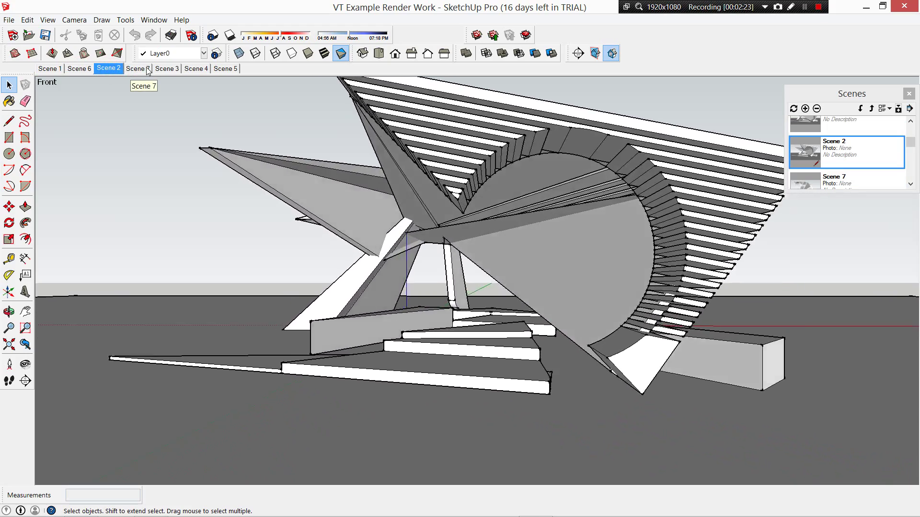
click(141, 69)
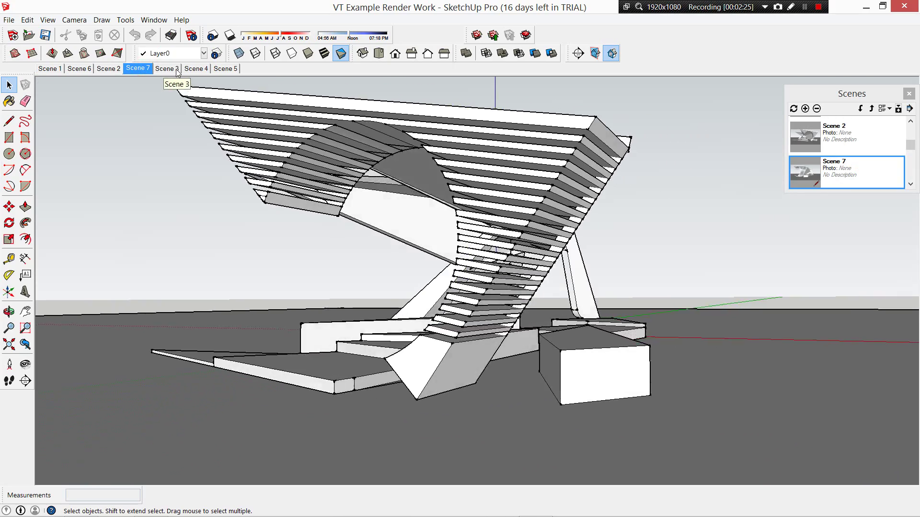
click(177, 71)
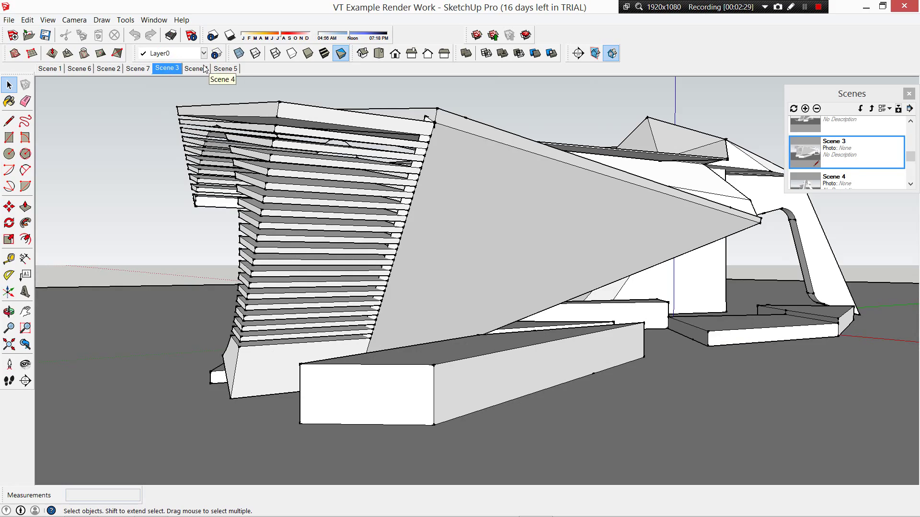
click(206, 69)
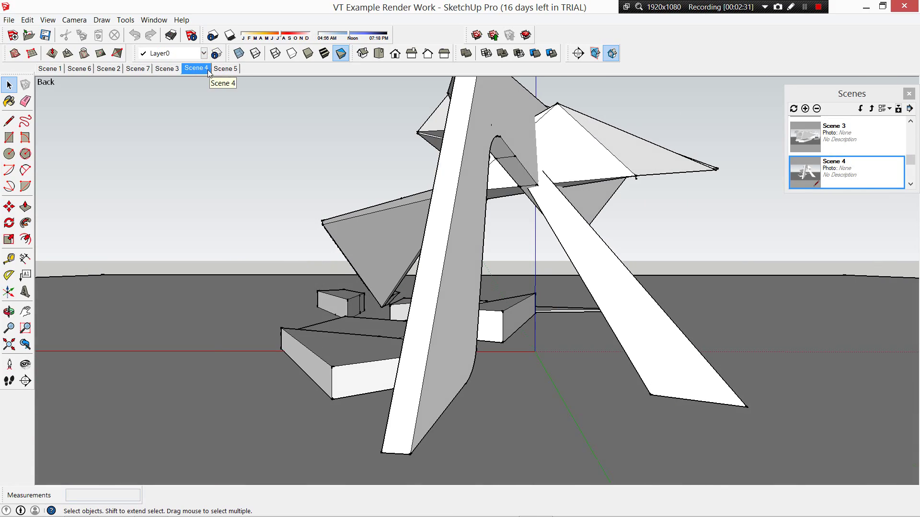
click(224, 69)
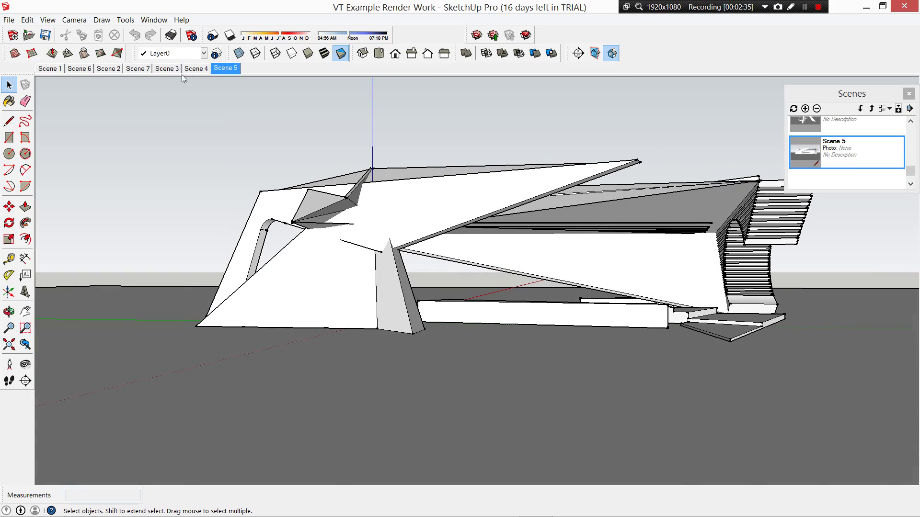
click(79, 69)
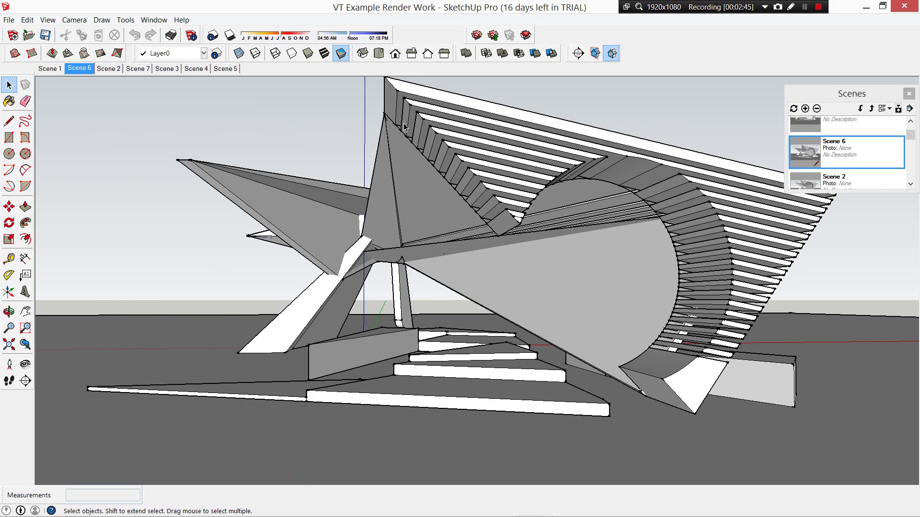
- Add a scene after Scene 5 showing a close view of the louvred wing and stepped platforms, saving the style changes as a new style
drag(913, 138, 913, 178)
click(846, 138)
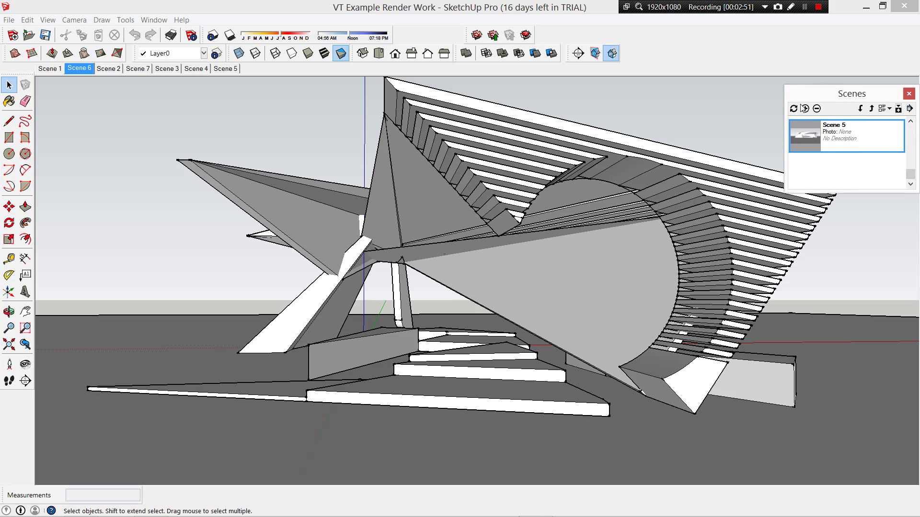
middle_drag(827, 250, 559, 316)
middle_drag(674, 274, 664, 289)
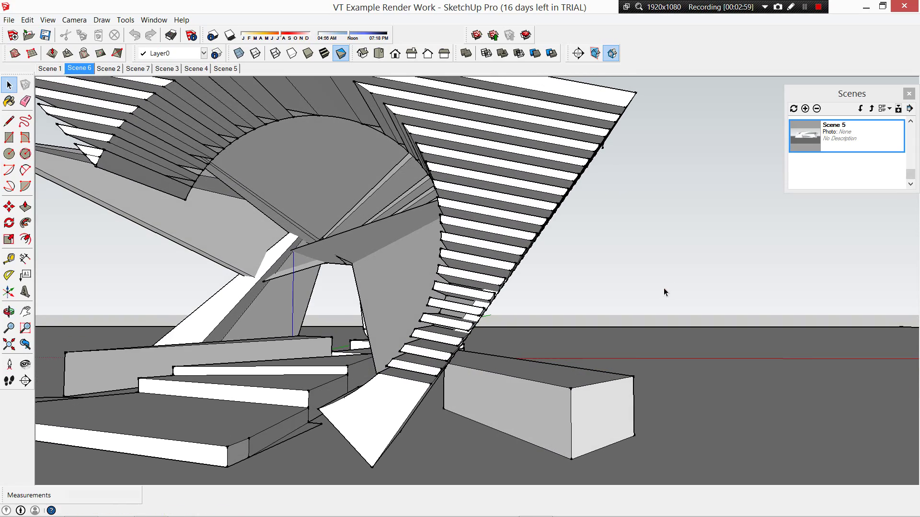
click(806, 108)
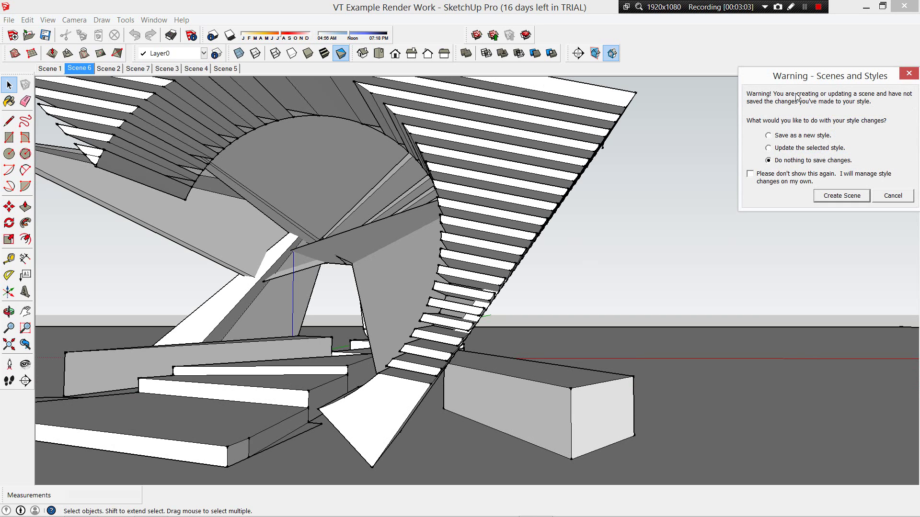
drag(790, 76, 547, 67)
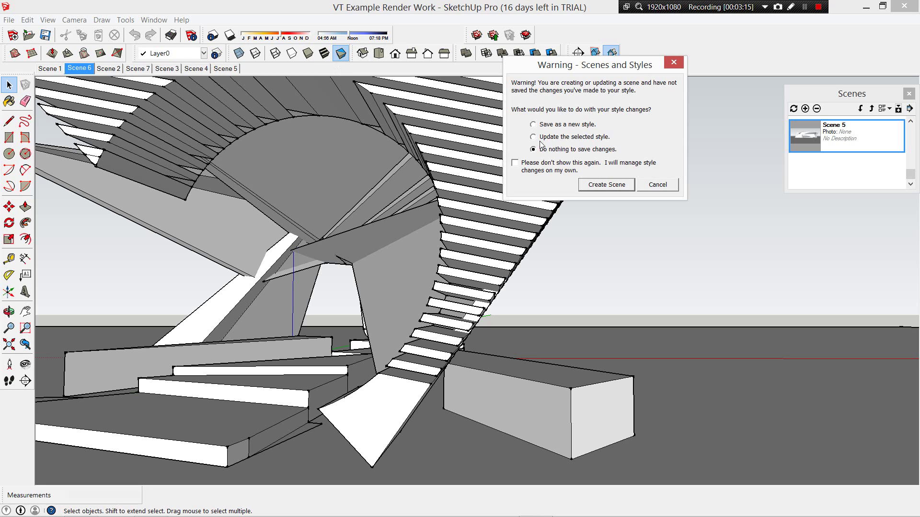
click(549, 125)
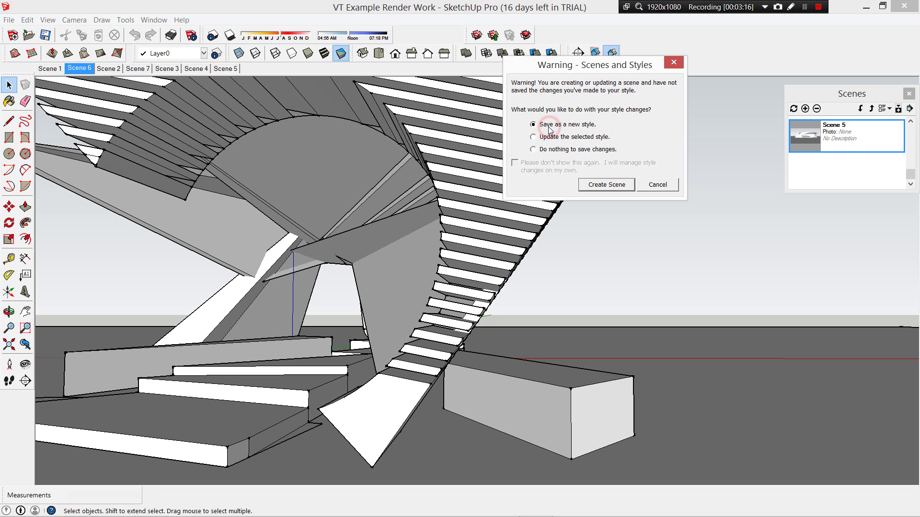
click(618, 185)
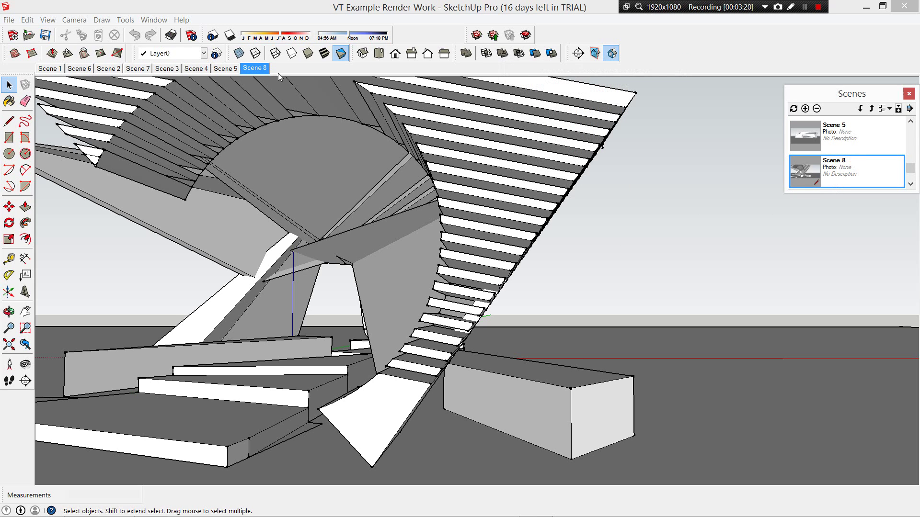
click(254, 70)
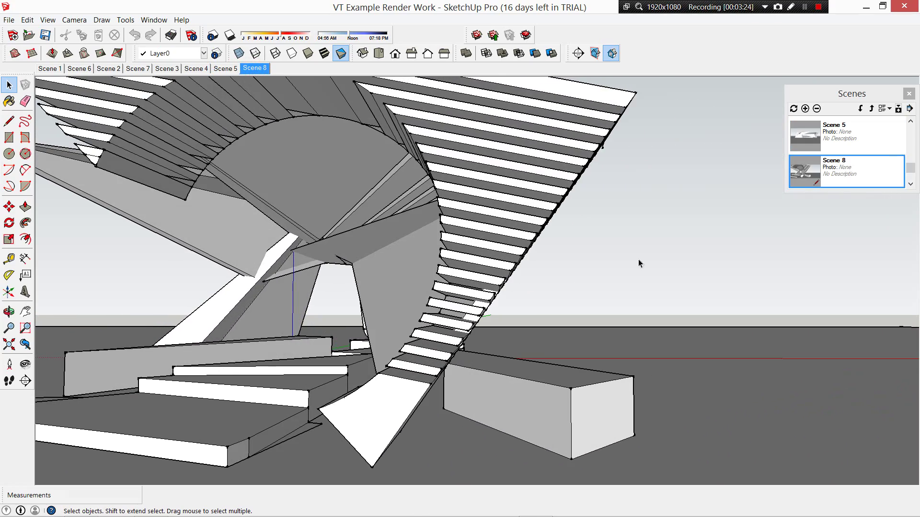
- Add another scene viewing the louvred end with the large block in front, and check it by switching between the two newest scenes
middle_drag(614, 231, 393, 232)
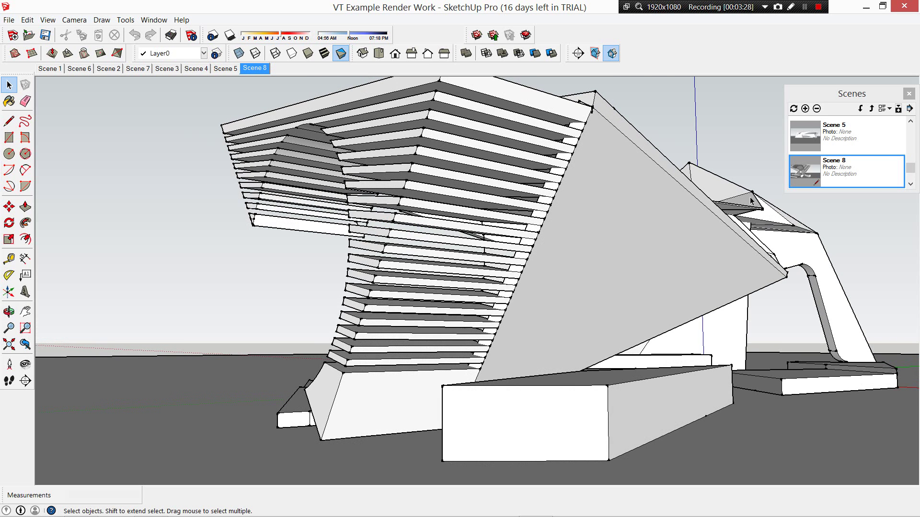
click(806, 109)
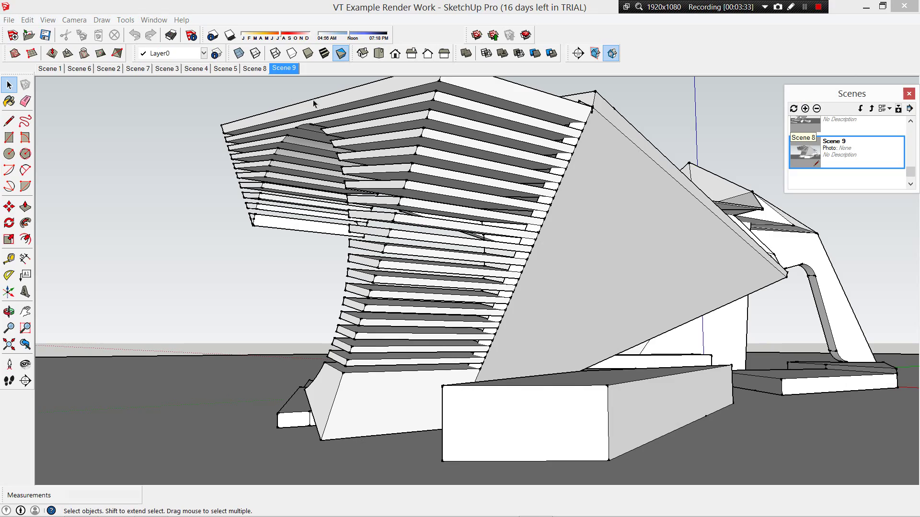
click(258, 69)
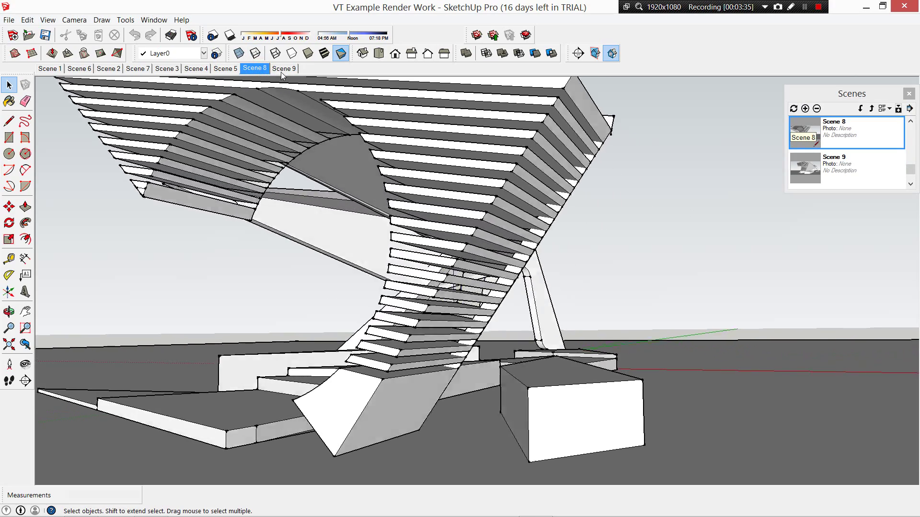
click(286, 68)
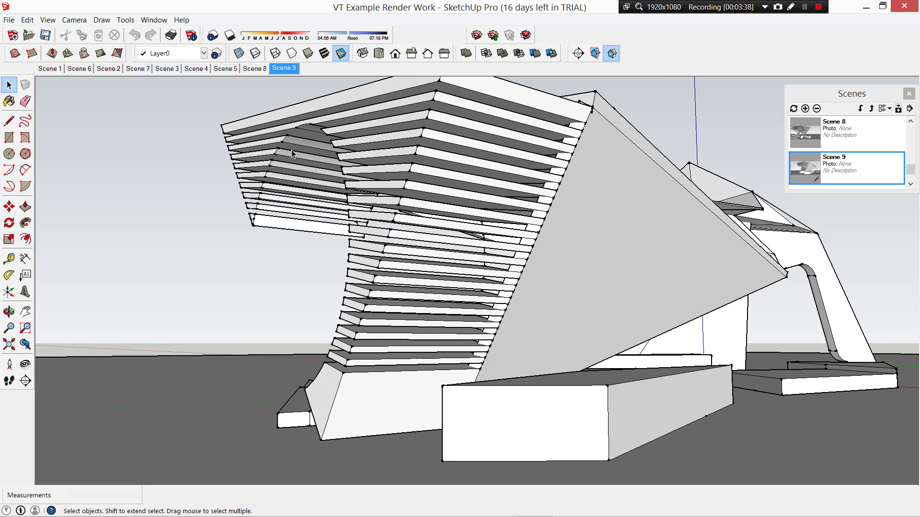
- Examine the pavilion from both ends, the stepped platforms and the curved louvred side, and return to Scene 6
middle_drag(236, 191, 304, 253)
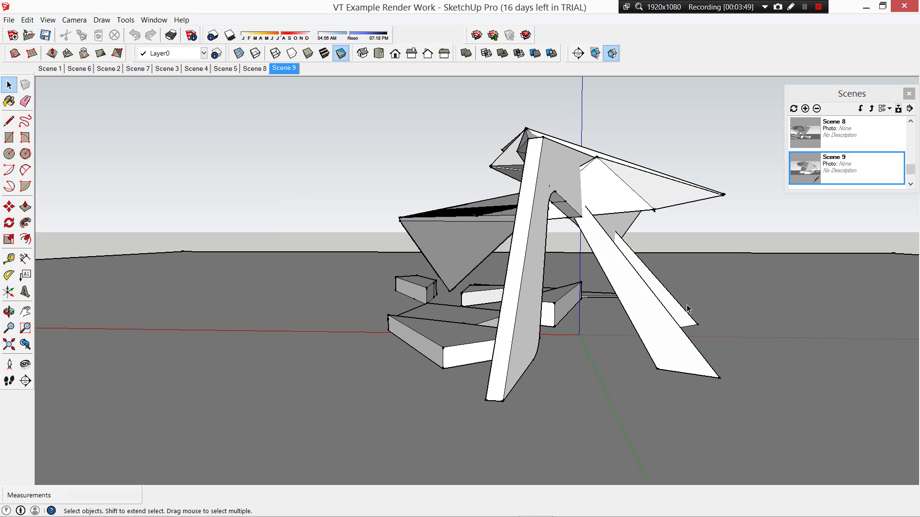
middle_drag(703, 309, 339, 238)
middle_drag(537, 276, 361, 271)
scroll(497, 273, up, 6)
scroll(427, 251, up, 5)
scroll(428, 254, down, 3)
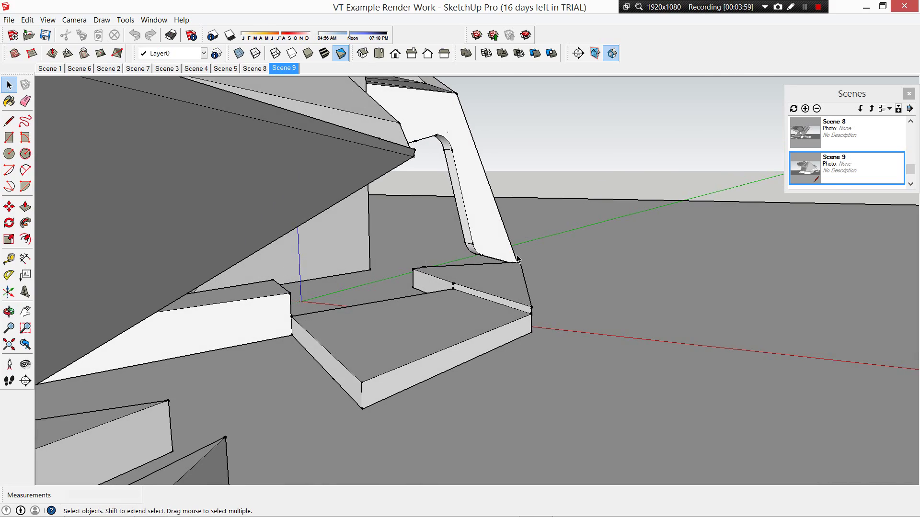
middle_drag(517, 255, 589, 199)
scroll(589, 200, down, 5)
middle_drag(286, 200, 395, 197)
scroll(539, 129, up, 5)
scroll(267, 174, down, 3)
middle_drag(288, 182, 476, 122)
scroll(475, 121, up, 2)
middle_drag(487, 217, 435, 171)
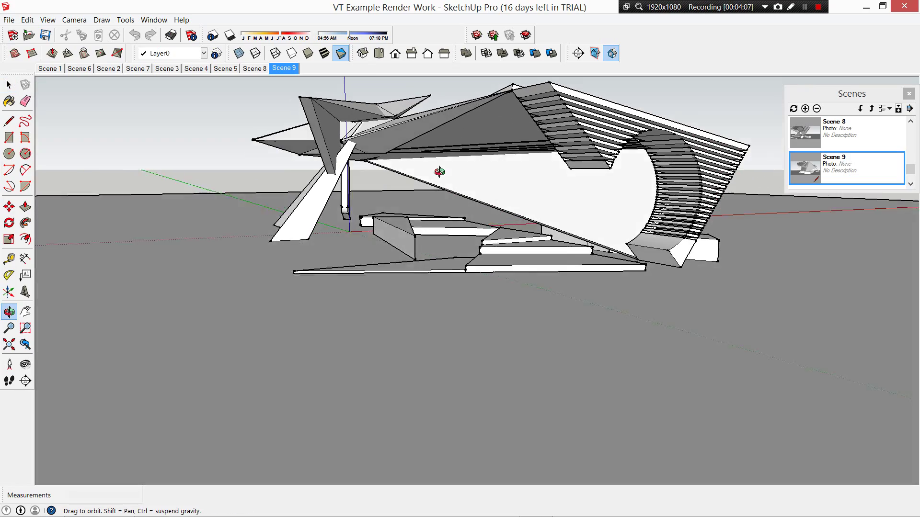
middle_drag(354, 211, 417, 263)
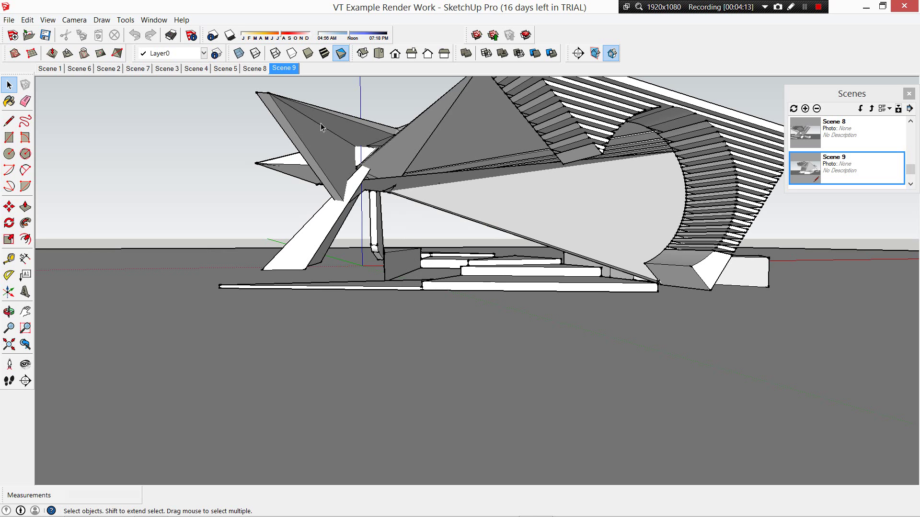
scroll(313, 197, down, 3)
middle_drag(345, 149, 405, 290)
click(79, 68)
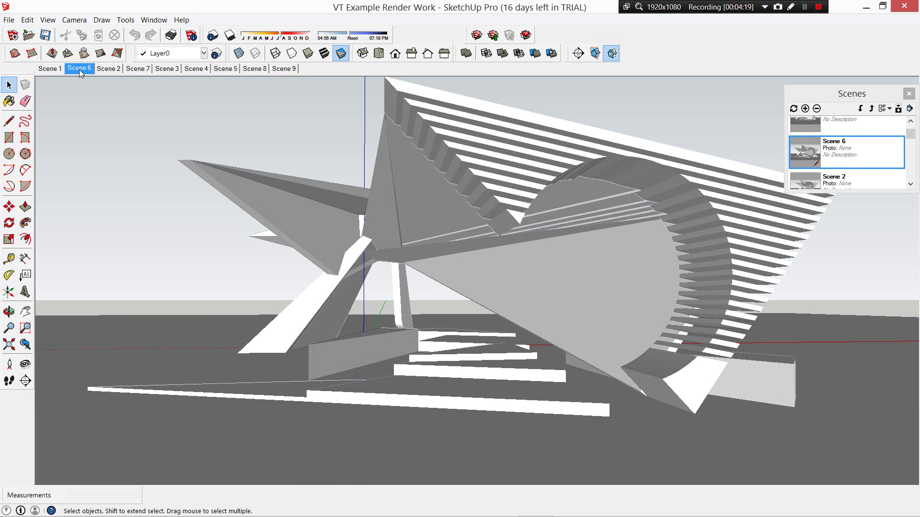
- Turn on the Edges and Profiles edge styles for the Scene 6 view
click(149, 20)
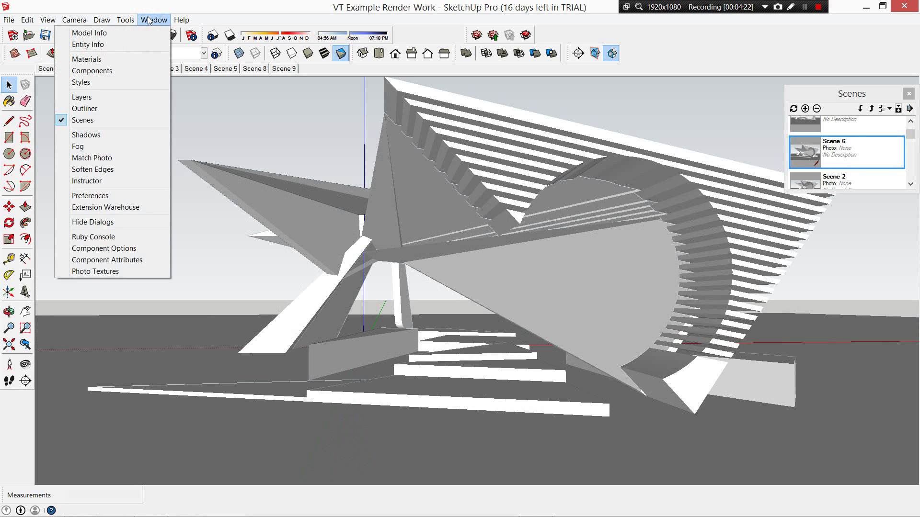
click(150, 20)
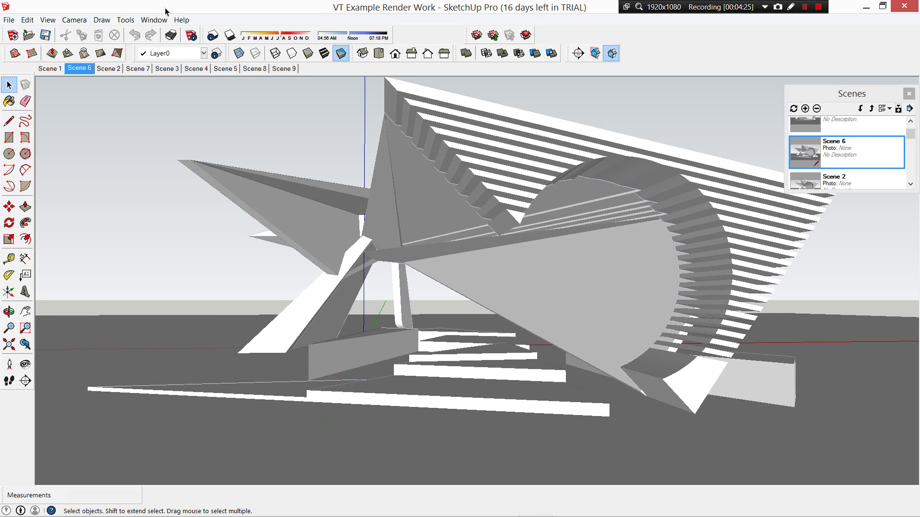
click(48, 20)
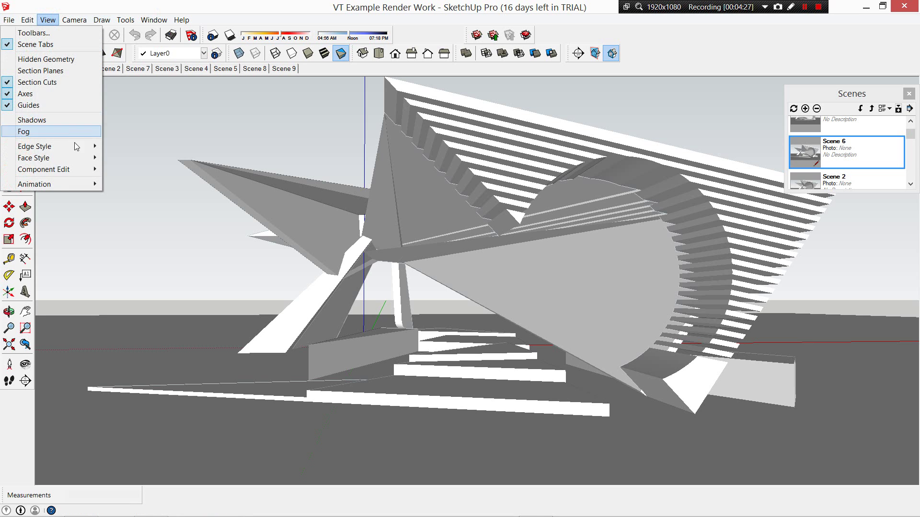
mouse_move(79, 147)
click(127, 145)
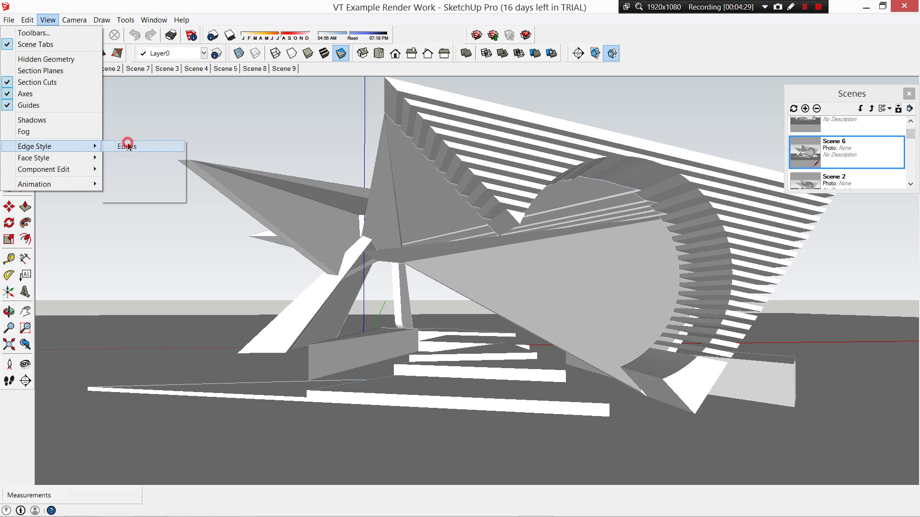
click(39, 21)
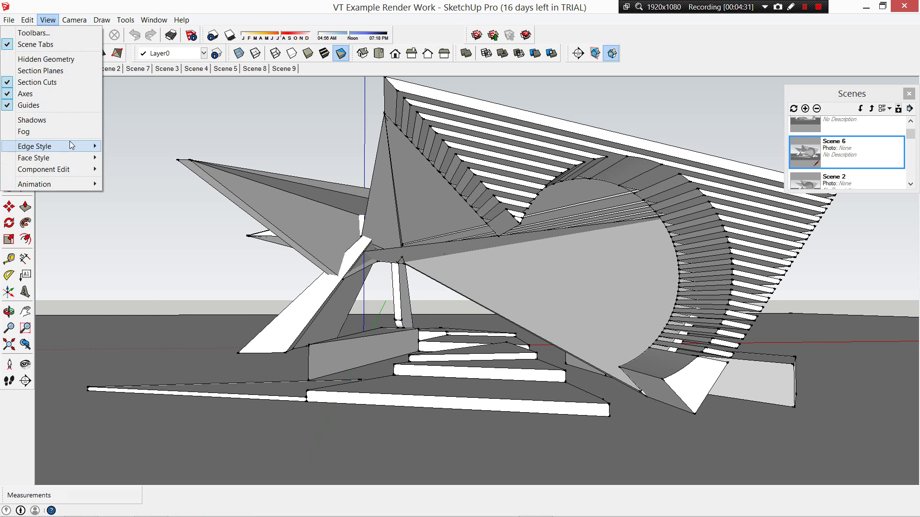
mouse_move(71, 146)
click(133, 176)
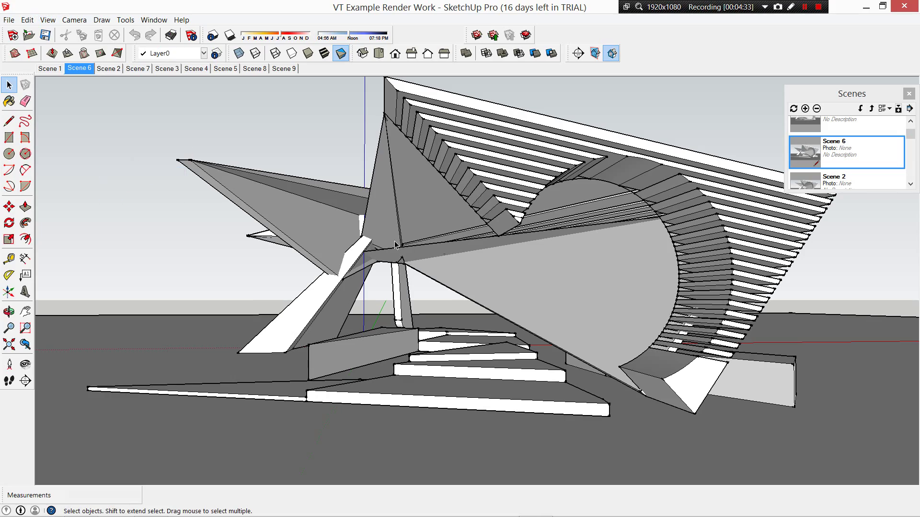
- Look over the outlined pavilion from a slightly different angle and return to the saved Scene 6 view
middle_drag(396, 245, 420, 216)
scroll(329, 236, down, 3)
scroll(419, 227, up, 4)
scroll(418, 226, up, 3)
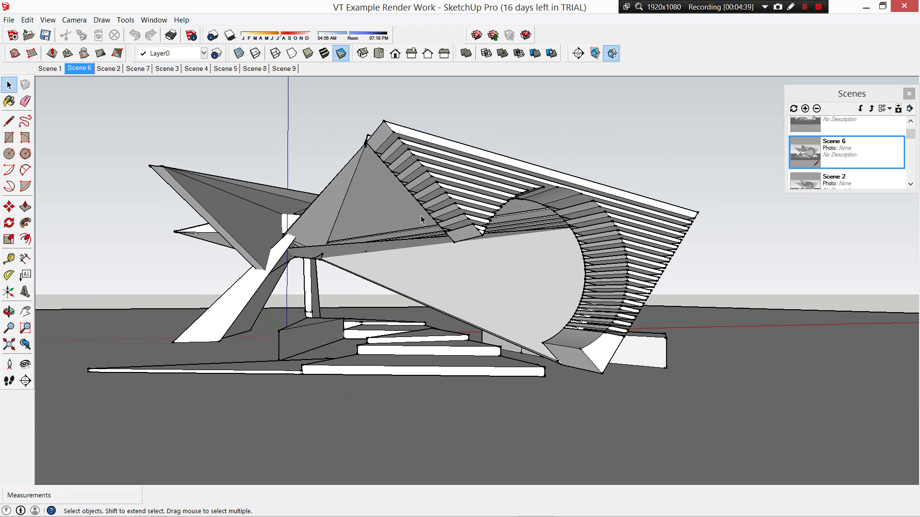
click(83, 70)
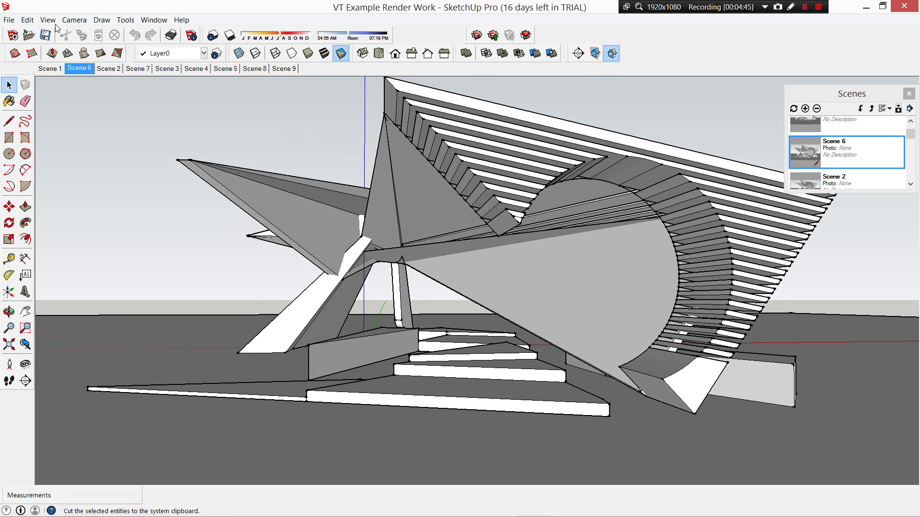
- Turn off the Edges and Profiles edge styles so the model shows without outlines
click(50, 21)
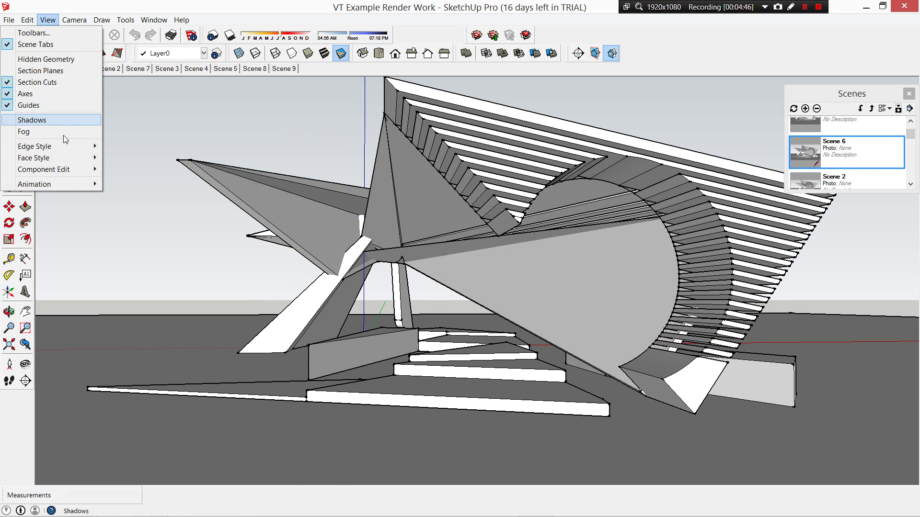
mouse_move(93, 144)
click(123, 146)
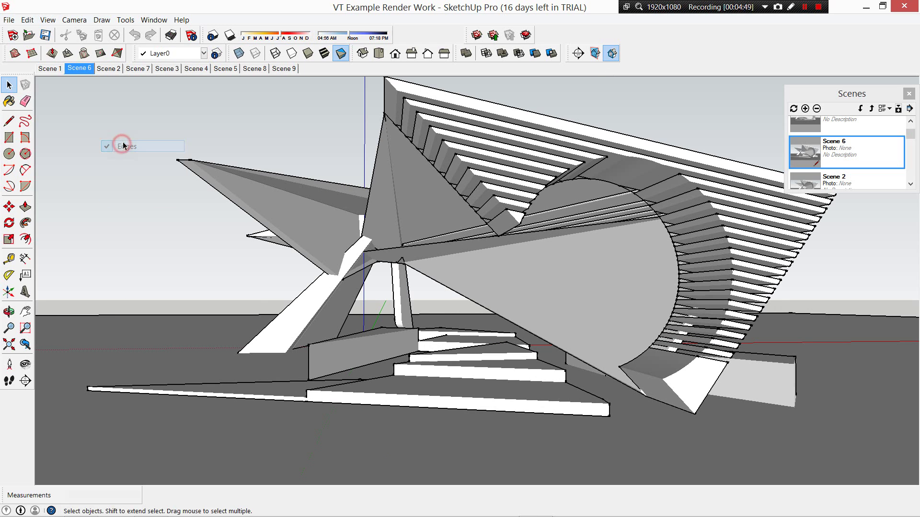
click(48, 19)
mouse_move(77, 146)
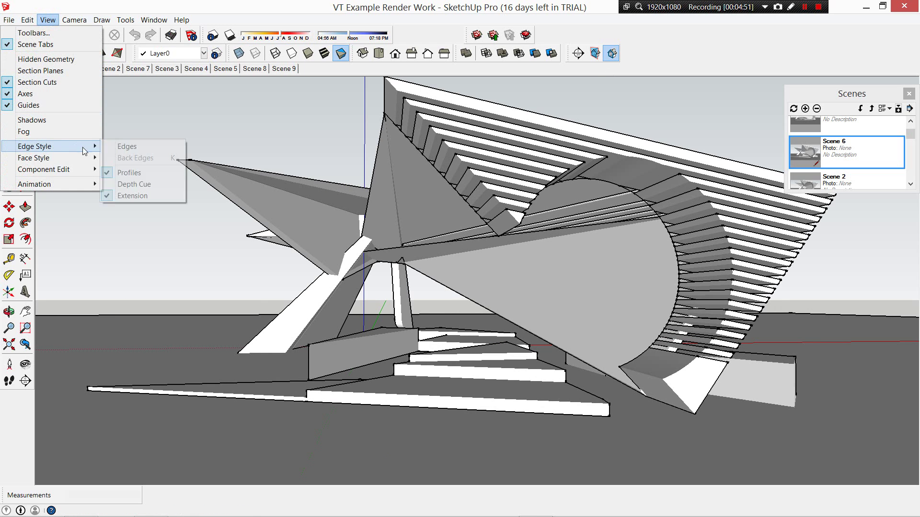
click(130, 172)
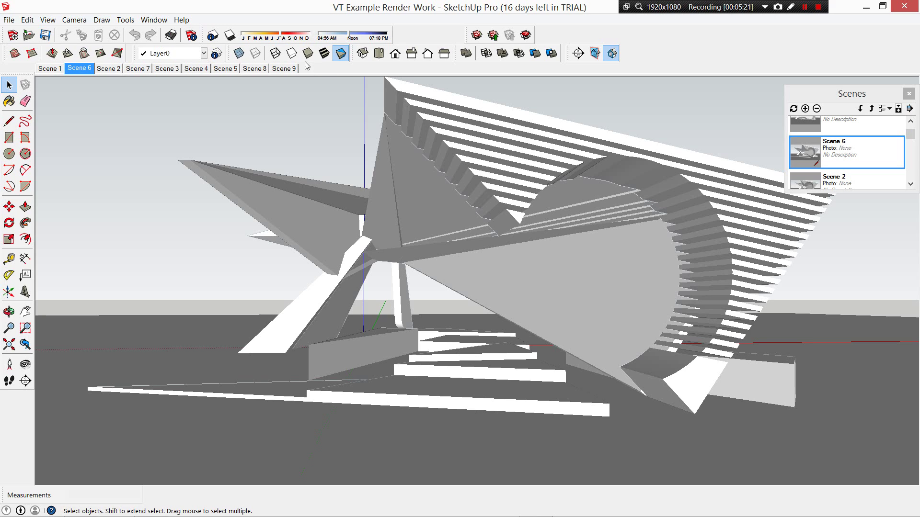
- Begin exporting the view as a 2D JPEG graphic with the Desktop as its destination
click(10, 21)
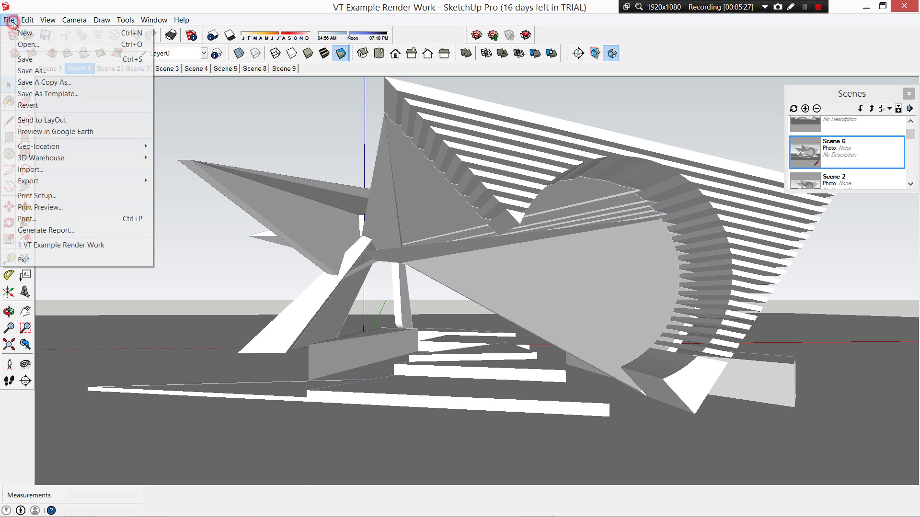
mouse_move(74, 180)
click(162, 193)
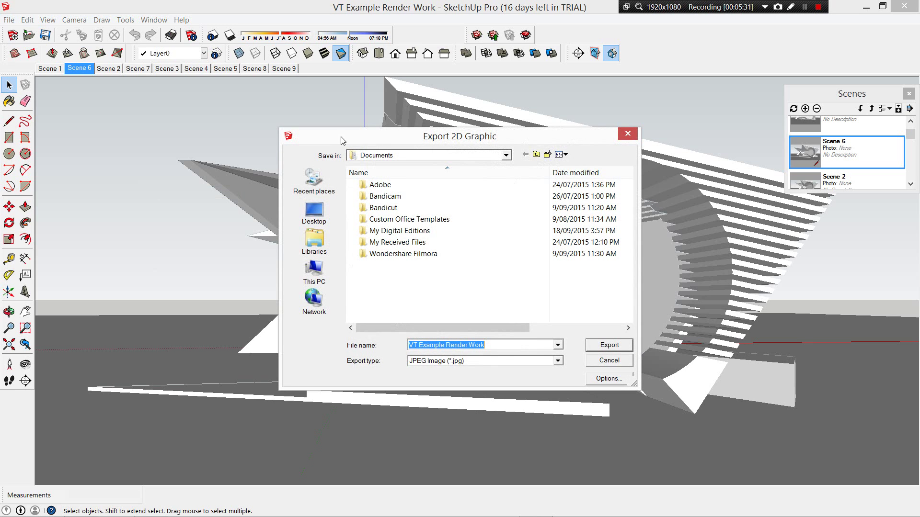
click(317, 210)
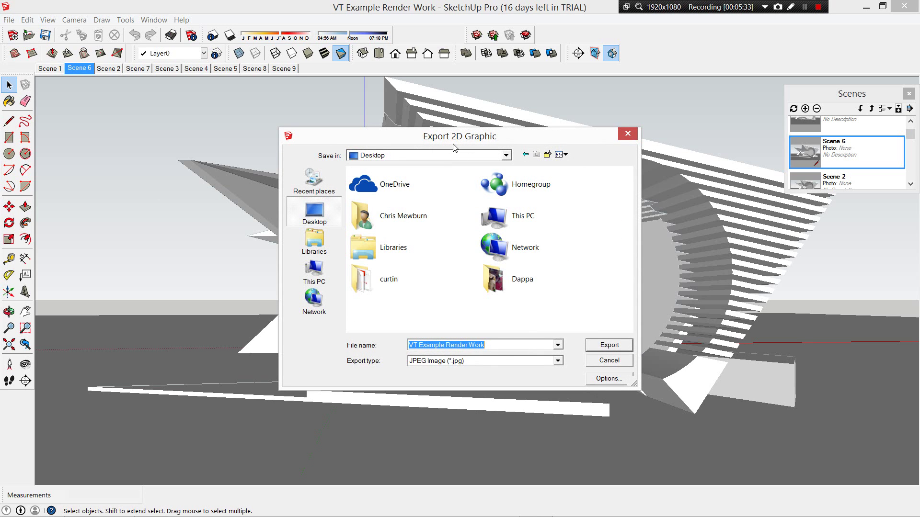
drag(454, 147, 416, 121)
- Set the JPEG to 3000 pixels wide instead of the view size, and export it as VT Example Render Work
click(560, 355)
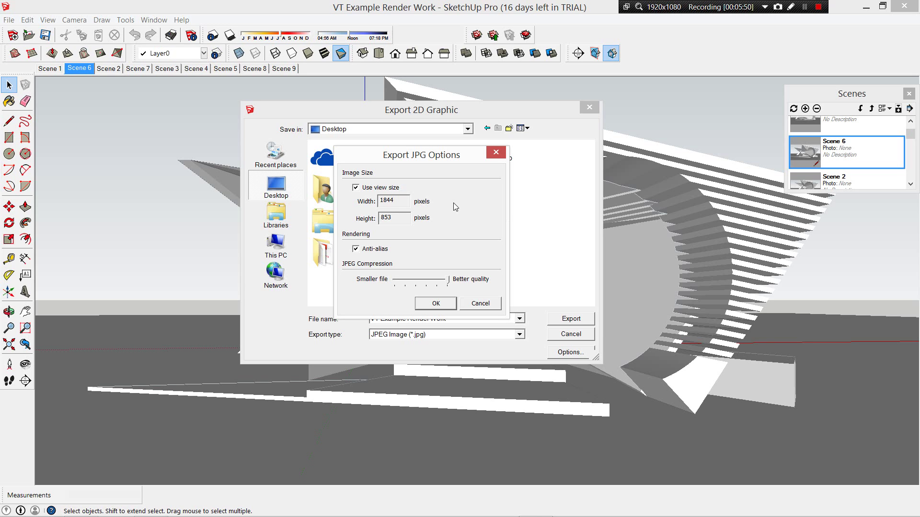
click(372, 189)
double_click(392, 201)
text(3000)
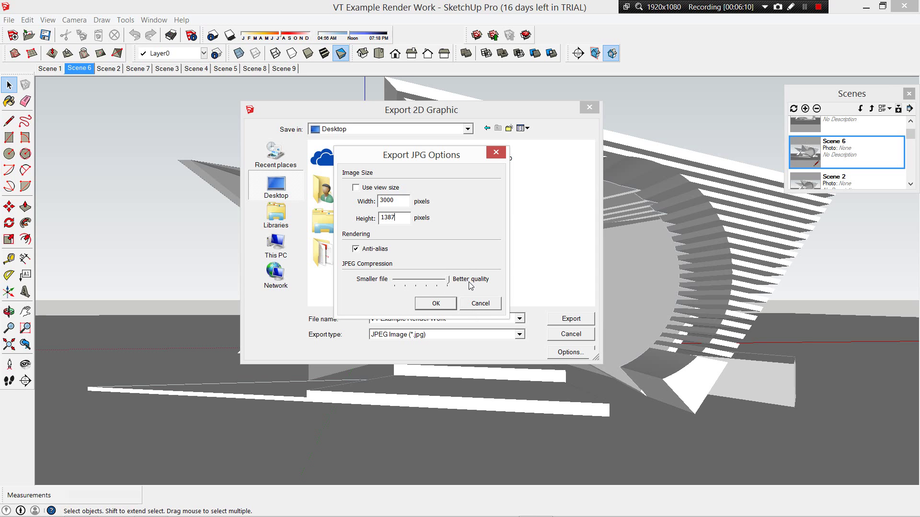
click(448, 302)
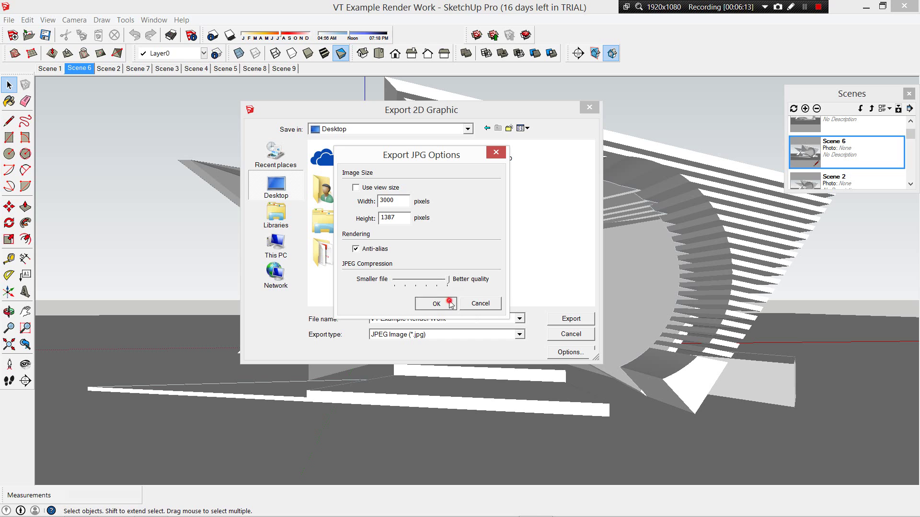
click(570, 320)
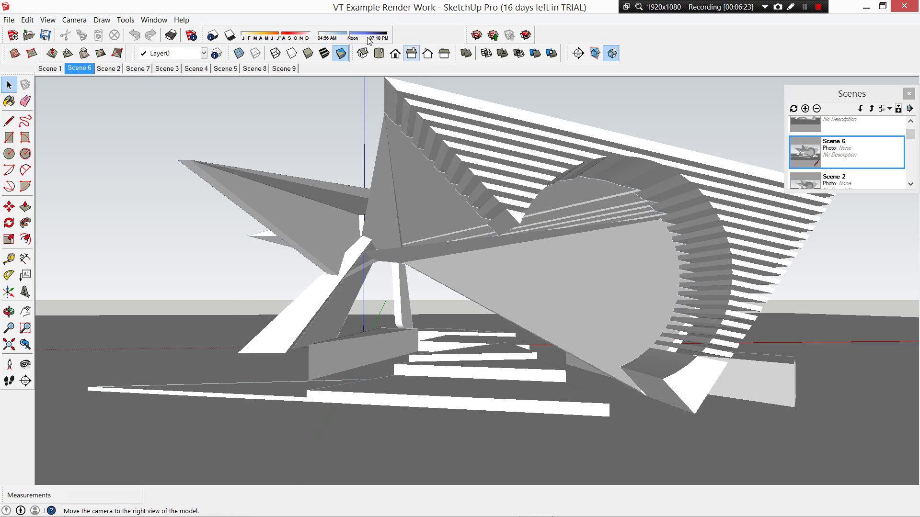
- Turn on shadows and export the view to the Desktop as a JPEG named VT Example Render Work_shaded, keeping the 3000-pixel width
click(230, 37)
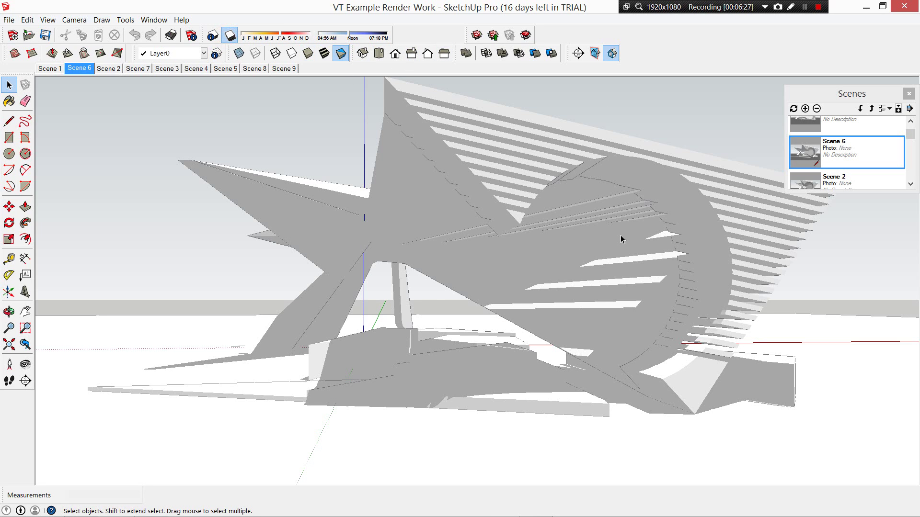
click(9, 20)
mouse_move(96, 182)
click(203, 192)
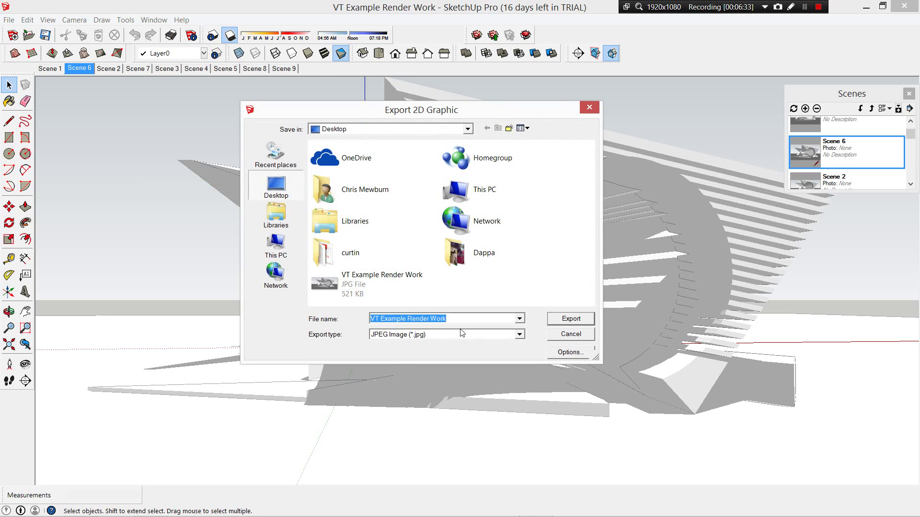
click(569, 352)
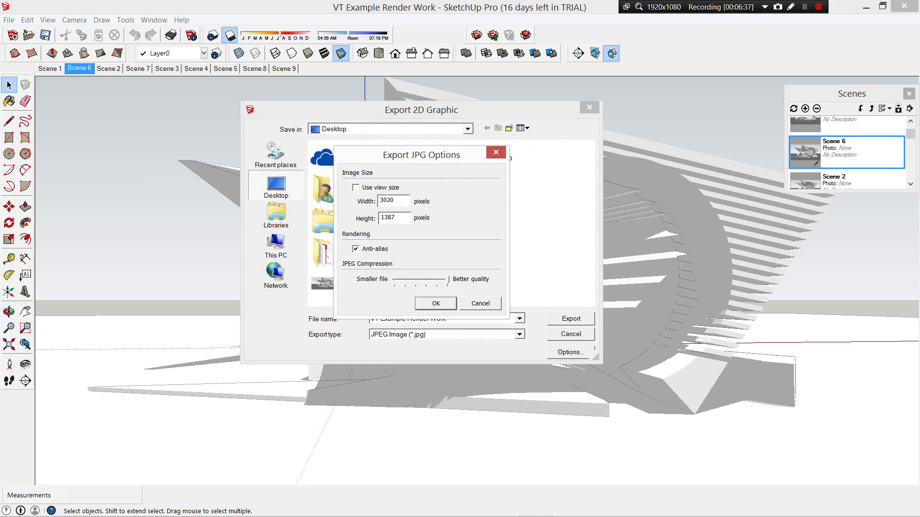
click(453, 304)
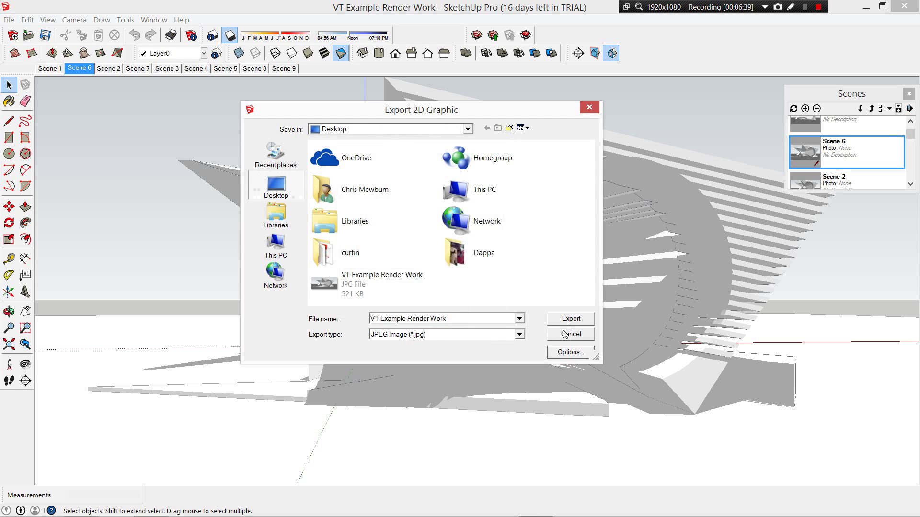
click(493, 318)
text(_shaded)
key(Return)
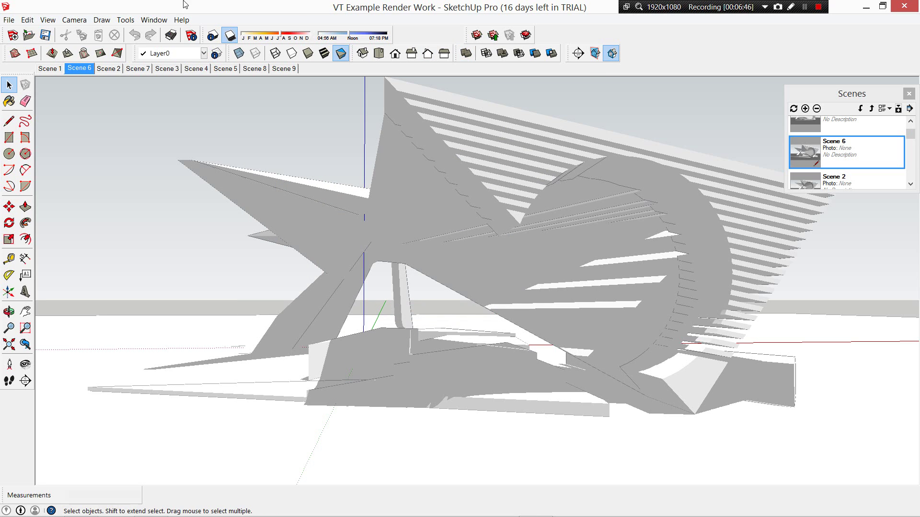
- Restore Scene 6 and compare the Wireframe, Hidden Line and Shaded With Textures face styles, ending on Hidden Line
click(87, 71)
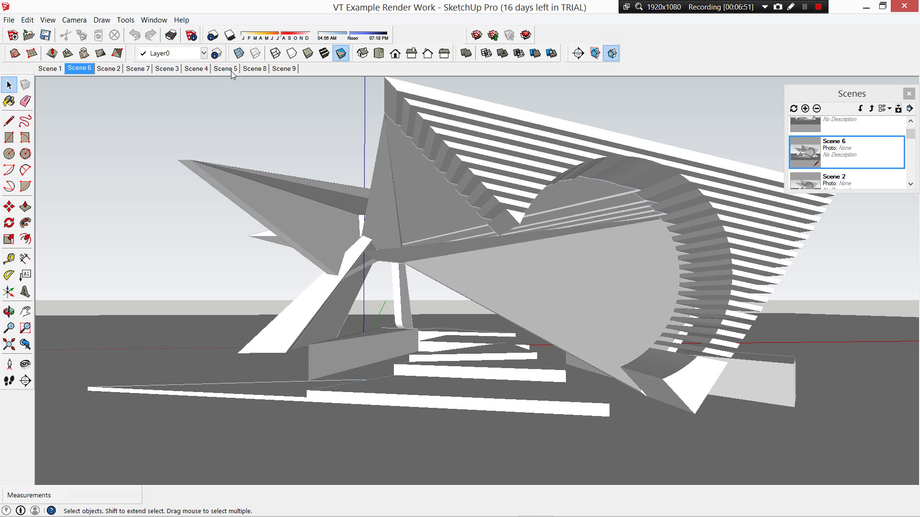
click(230, 36)
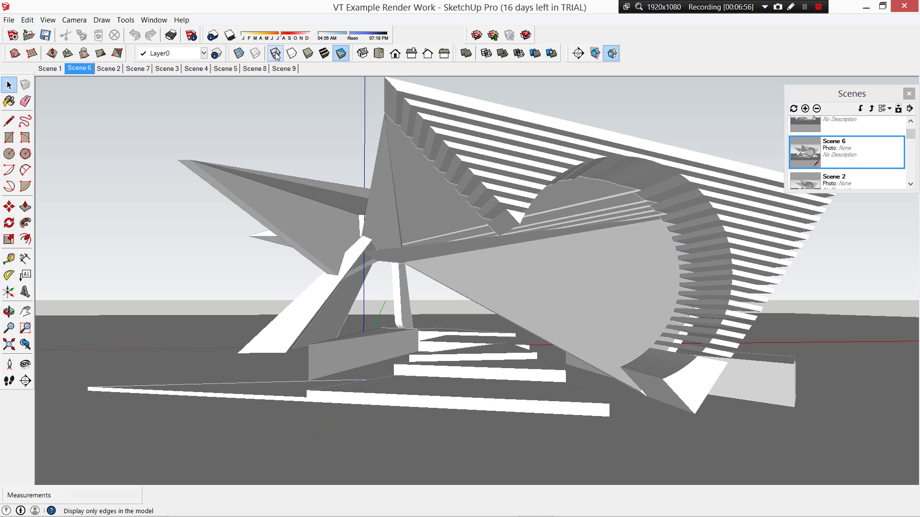
click(275, 54)
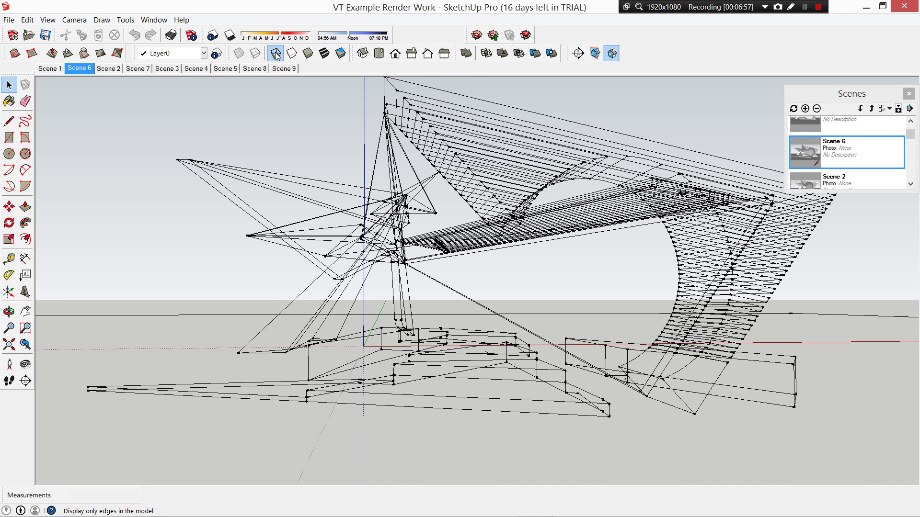
click(291, 54)
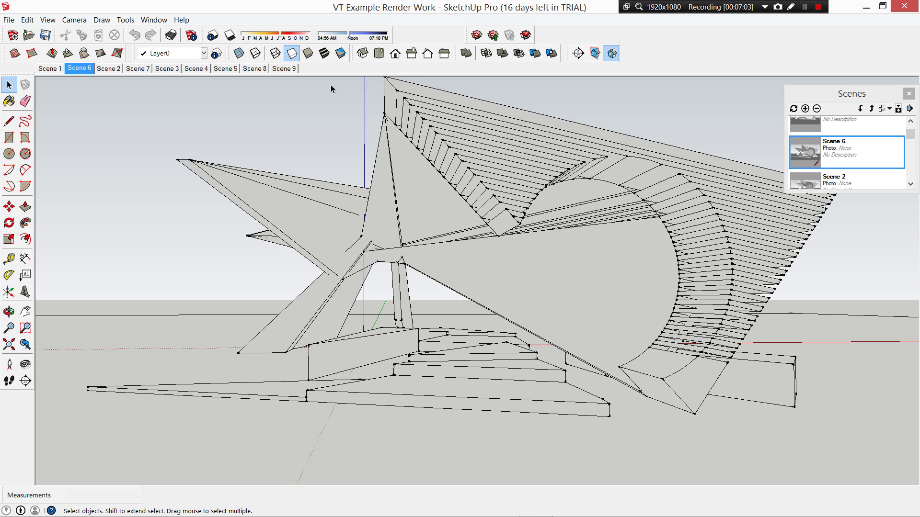
click(325, 53)
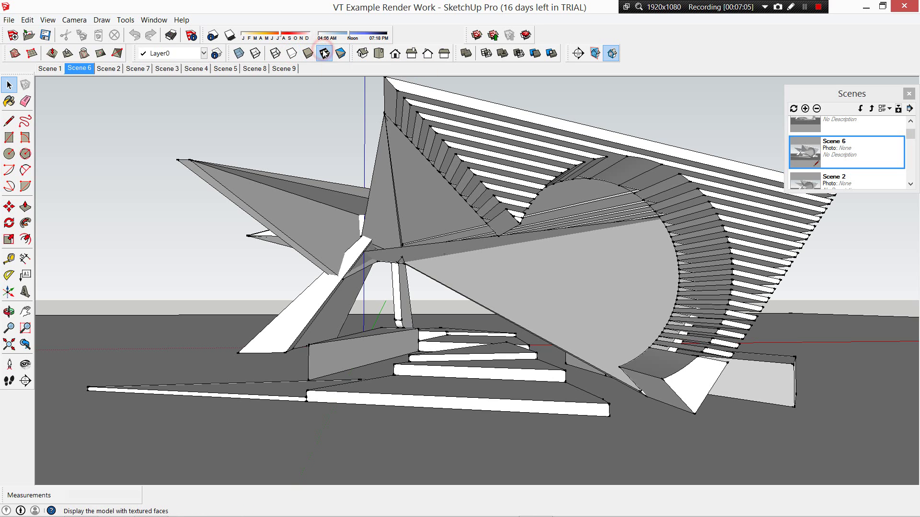
click(292, 53)
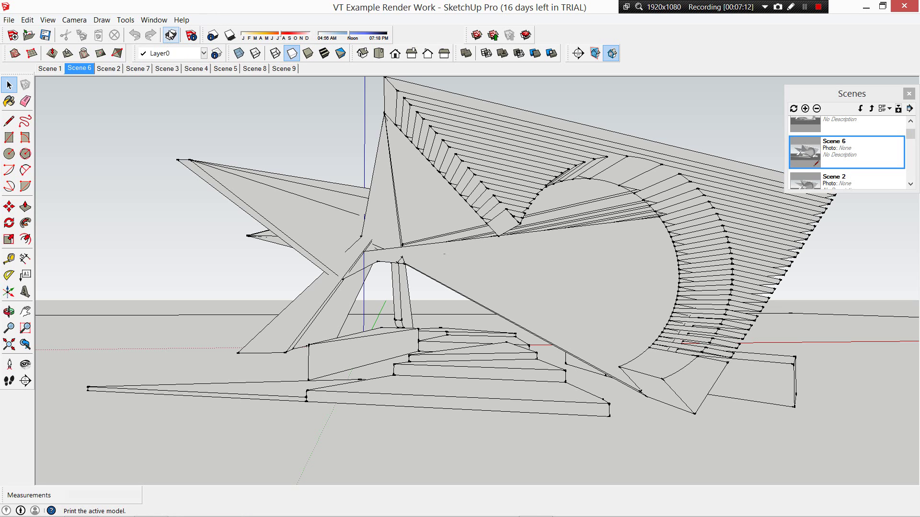
- Export the Hidden Line view to the Desktop as a JPEG named VT Example Render Work_Lines, keeping the 3000-pixel width
click(10, 20)
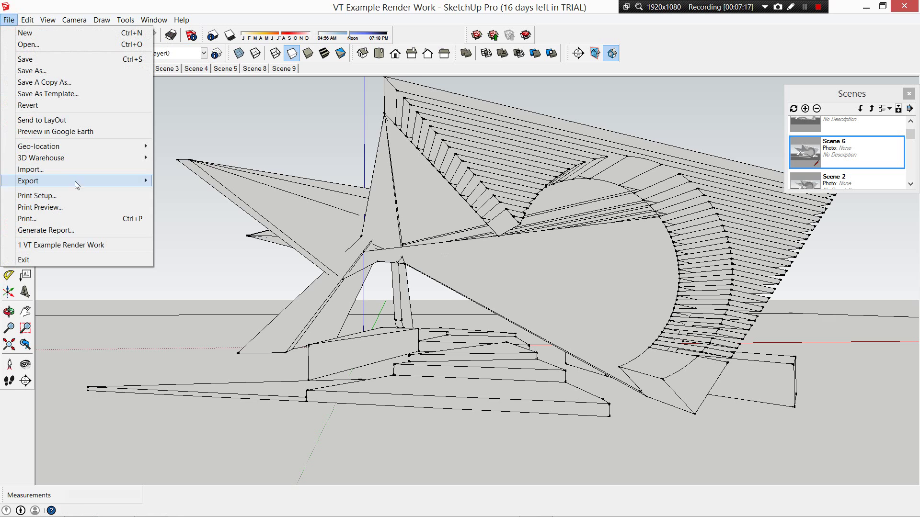
mouse_move(90, 181)
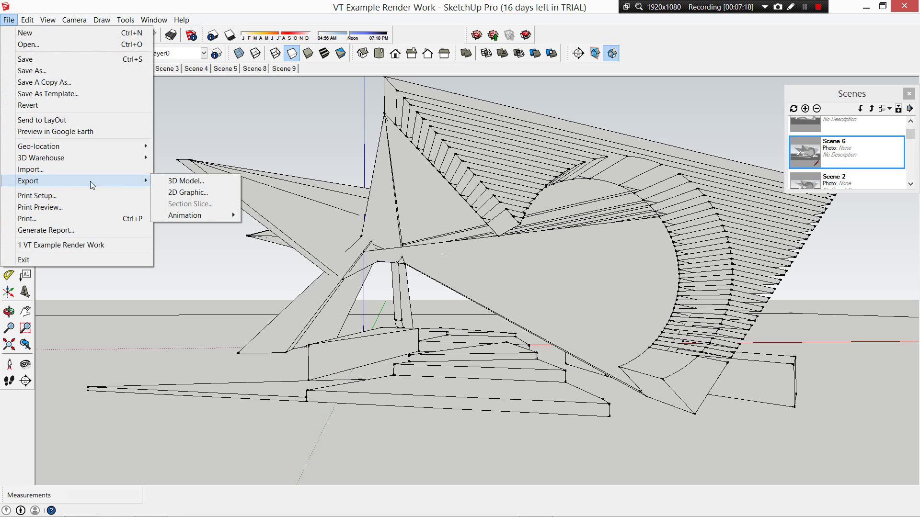
click(188, 192)
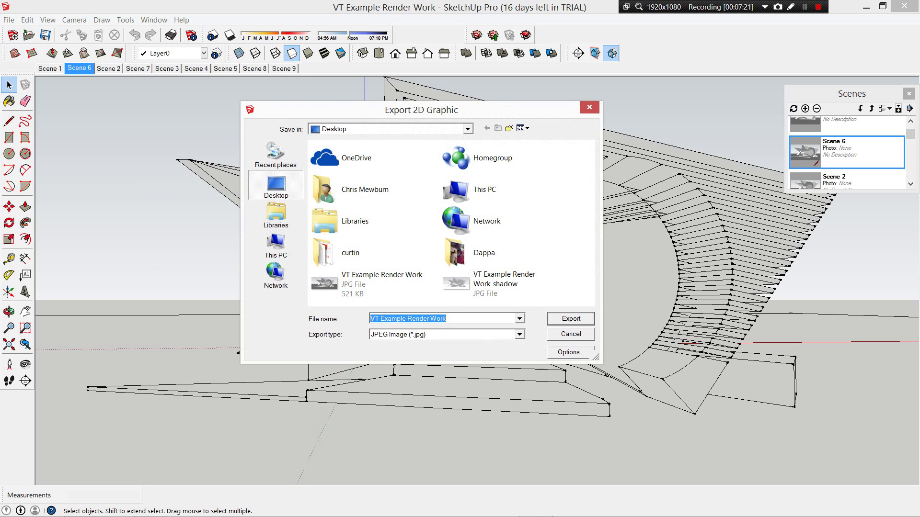
click(450, 319)
text(_Lines)
click(569, 352)
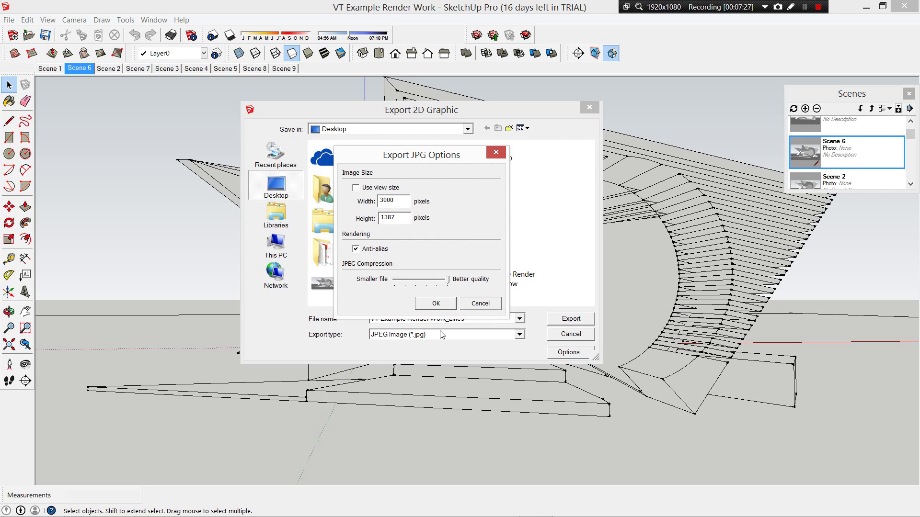
click(436, 304)
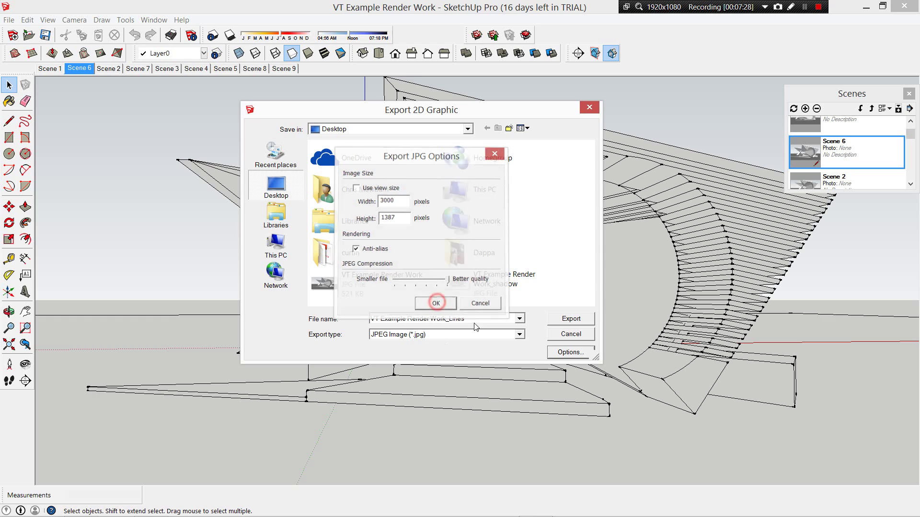
click(574, 316)
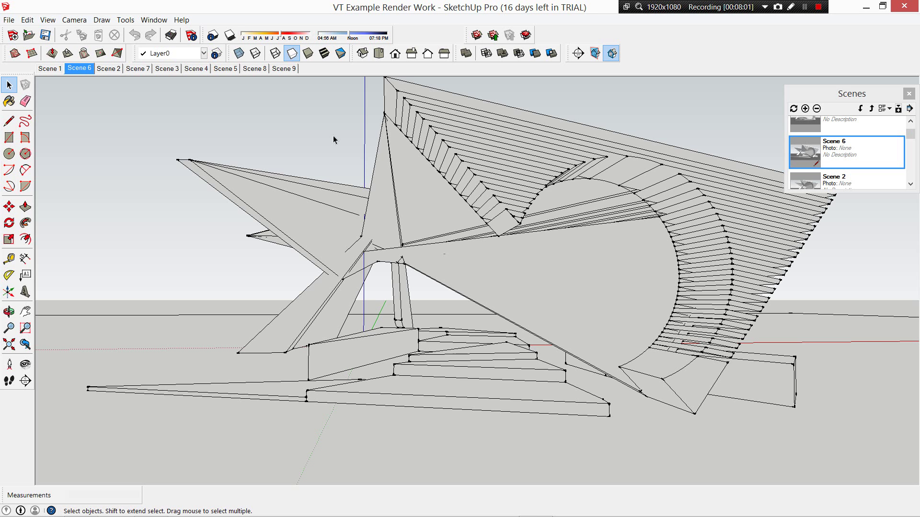
- Go through Scene 2 to Scene 7 and compare its edge display styles, ending on Hidden Line
click(117, 70)
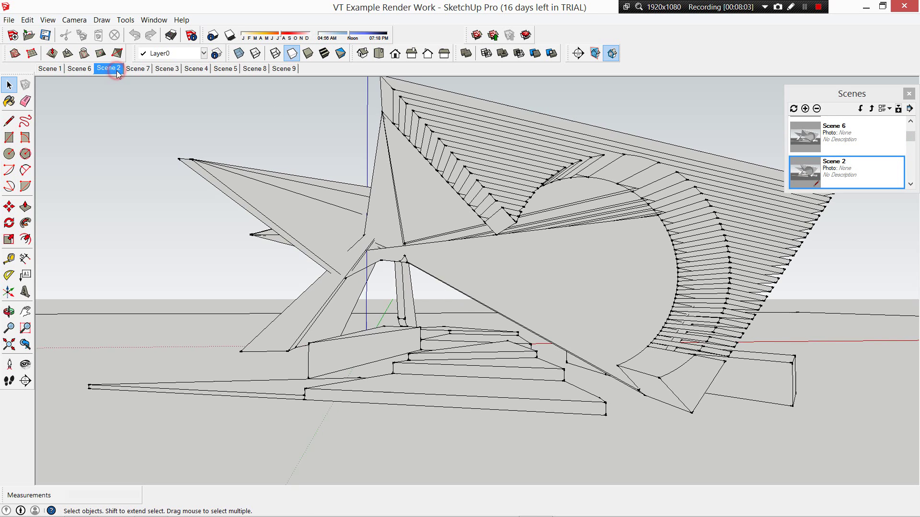
click(139, 68)
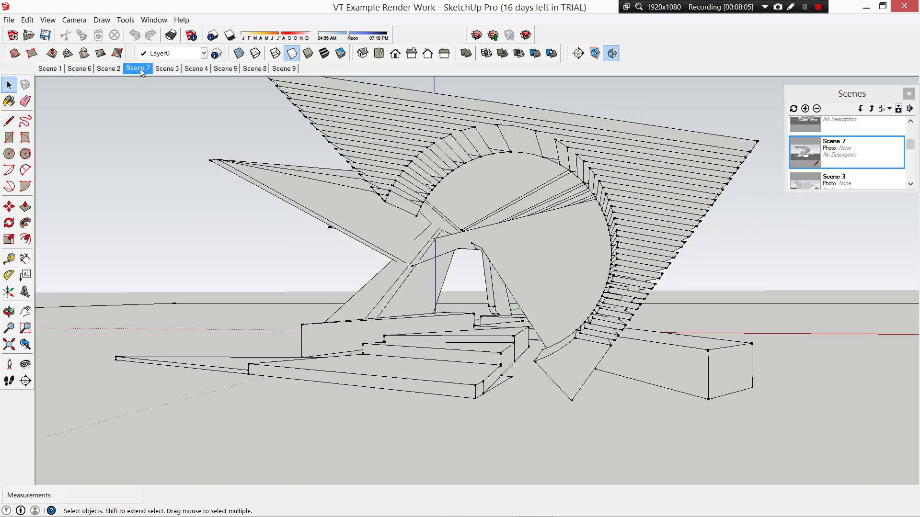
click(277, 53)
click(254, 52)
click(292, 53)
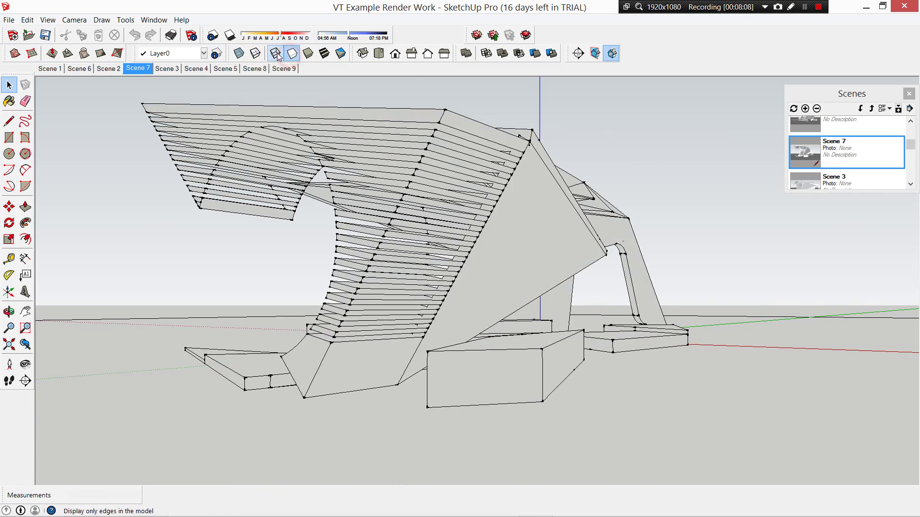
- Turn on shadows for the Scene 7 view of the pavilion
click(230, 36)
click(230, 36)
click(230, 36)
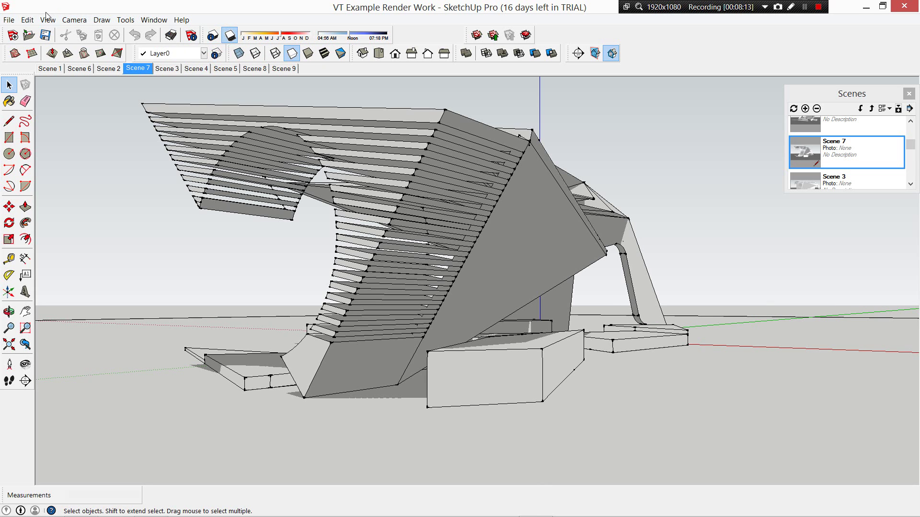
click(9, 20)
click(60, 181)
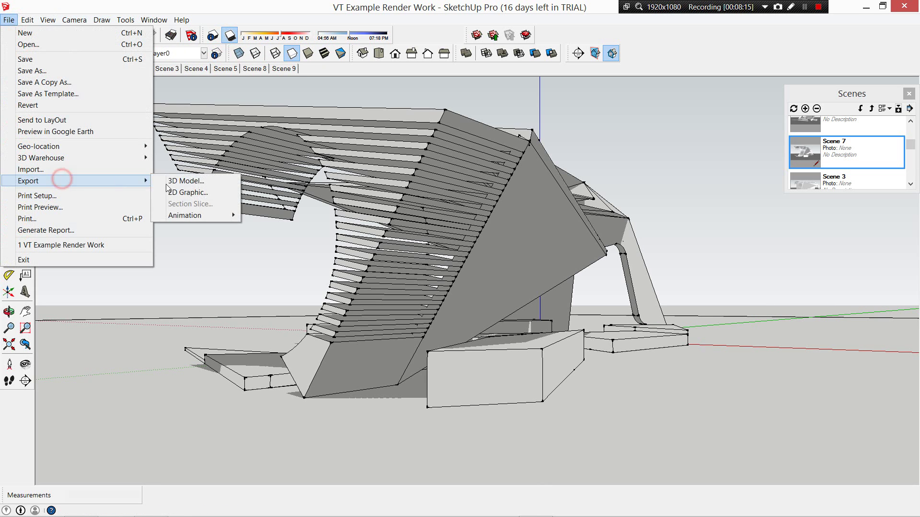
click(433, 23)
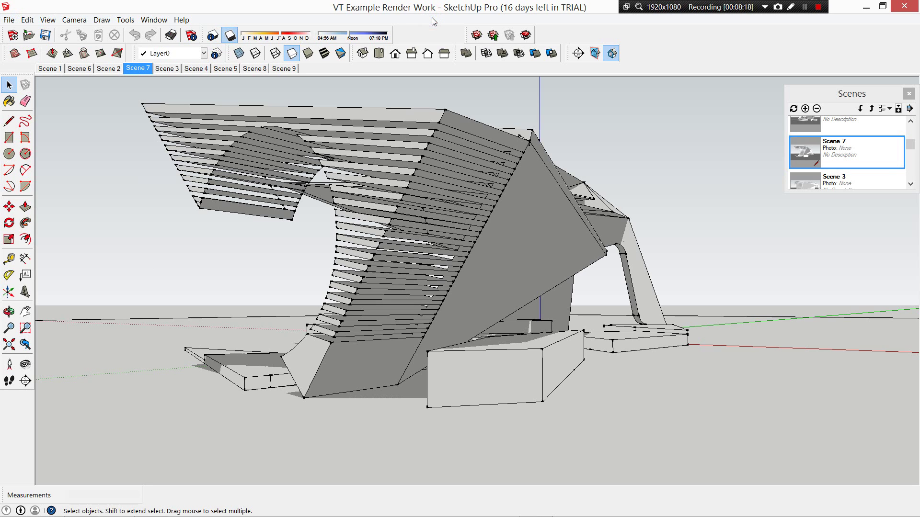